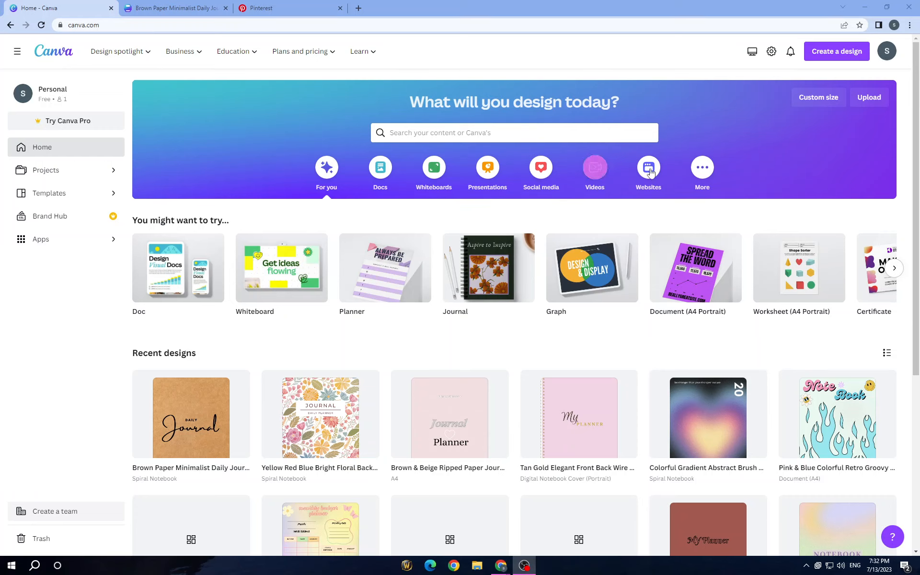
# - Search the templates for "digital planner" and browse the planner designs offered
pyautogui.click(483, 137)
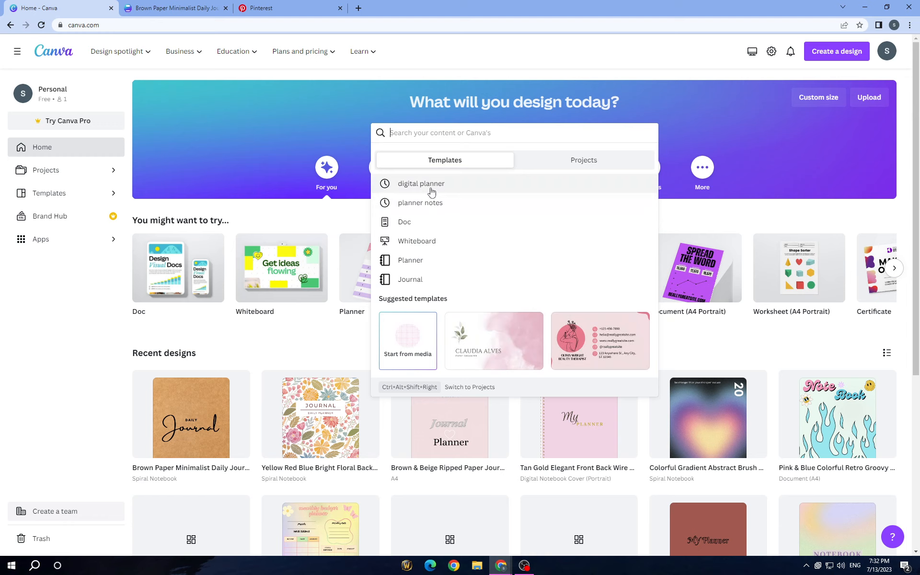
pyautogui.click(429, 184)
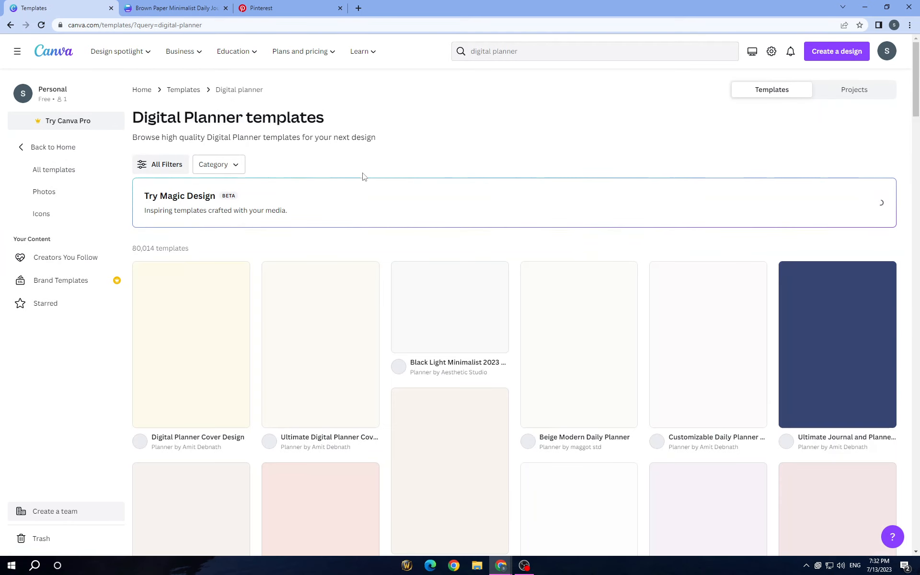
pyautogui.scroll(-8, 517, 174)
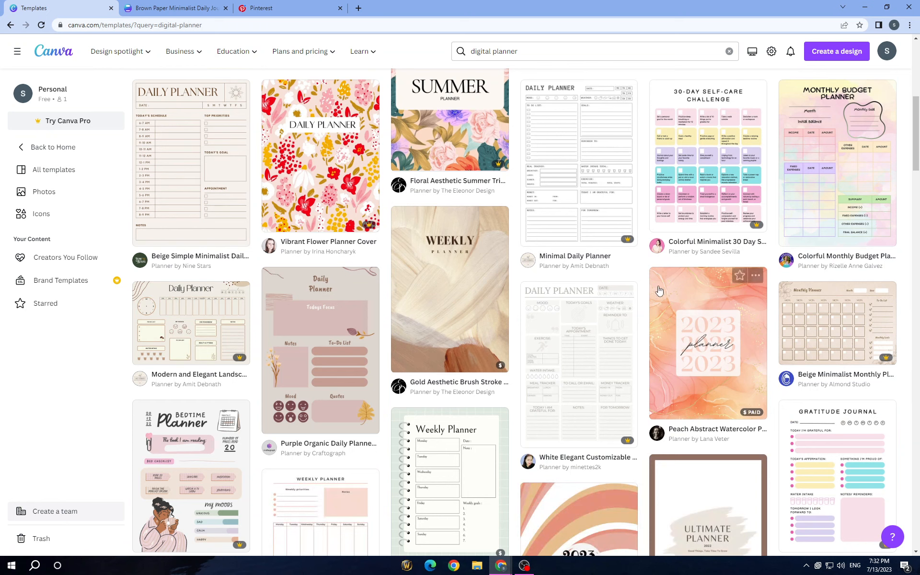
pyautogui.scroll(-2, 659, 290)
pyautogui.scroll(-11, 659, 290)
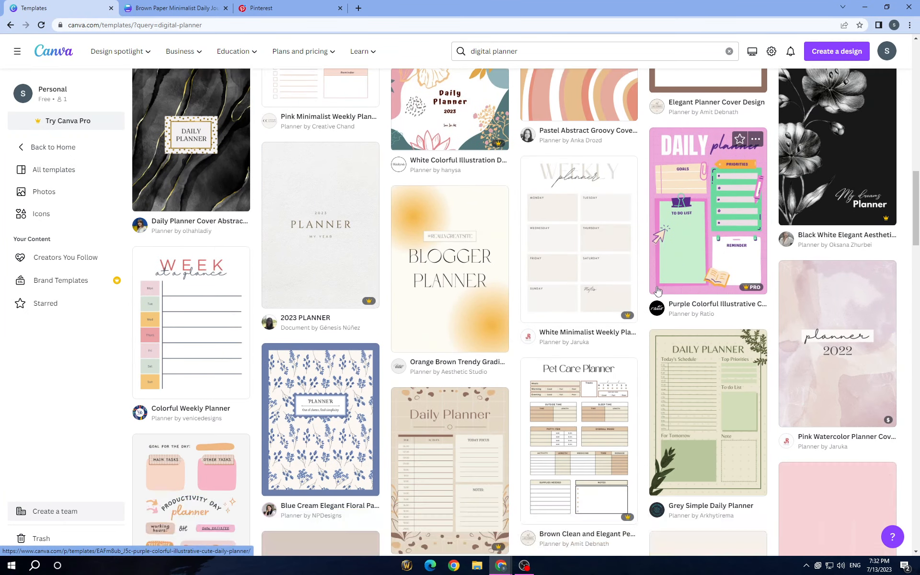
pyautogui.scroll(-8, 657, 290)
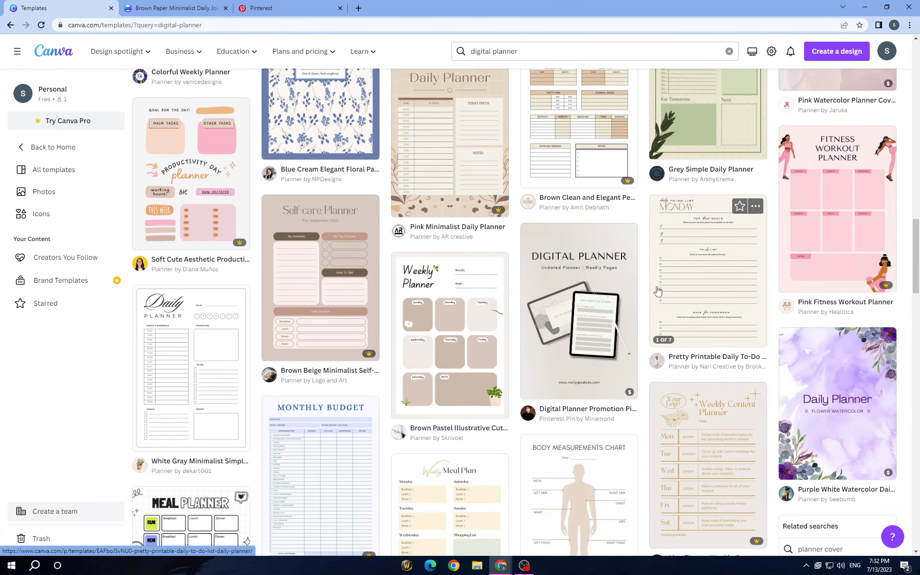
pyautogui.scroll(-9, 657, 291)
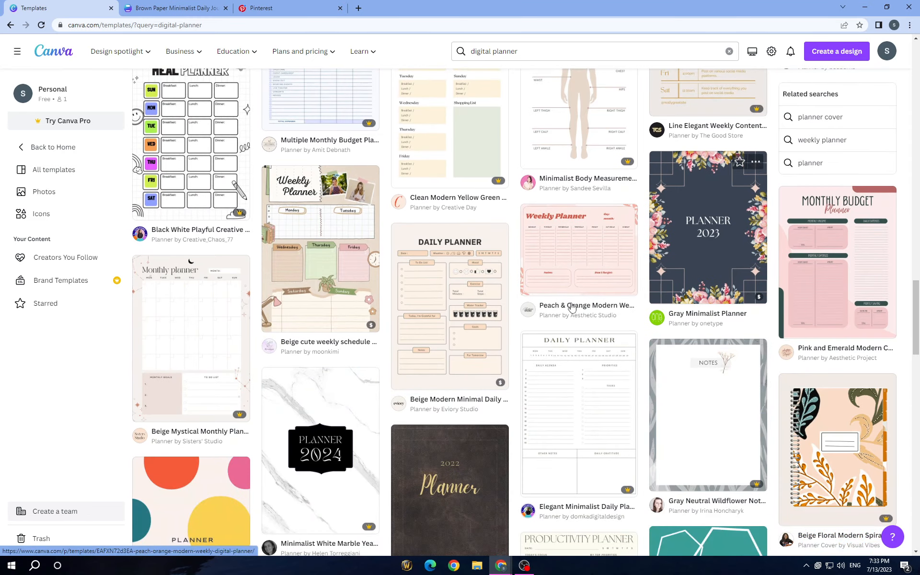
pyautogui.scroll(-13, 544, 309)
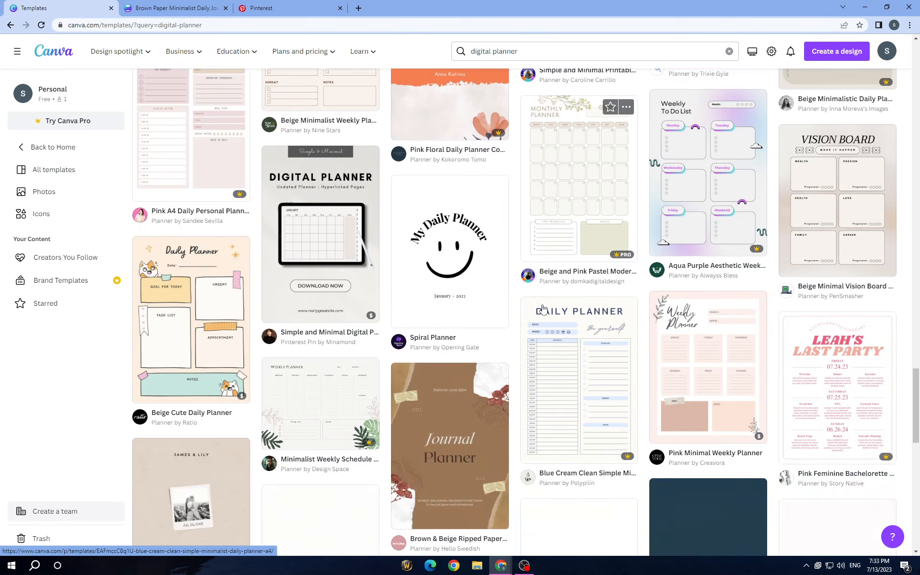
pyautogui.scroll(-5, 543, 308)
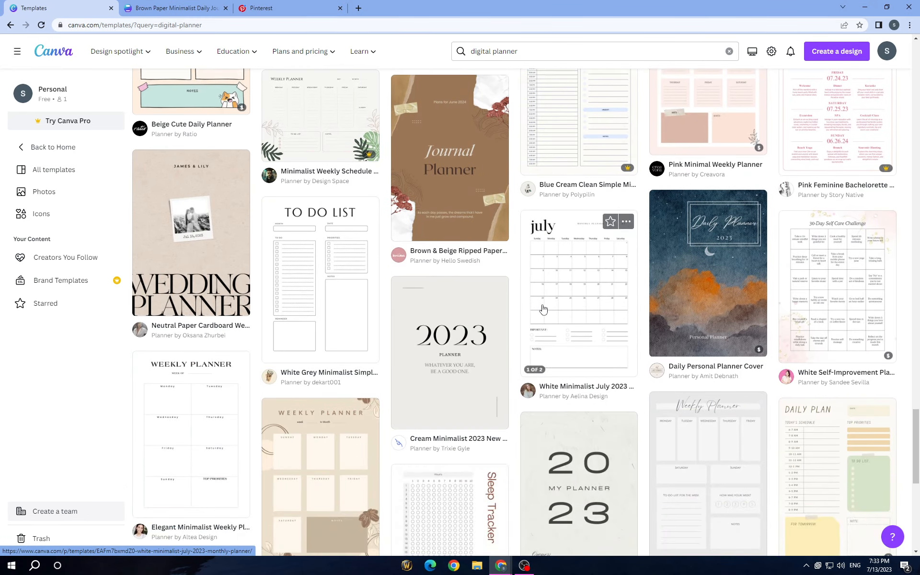
pyautogui.scroll(-5, 543, 308)
pyautogui.scroll(12, 543, 308)
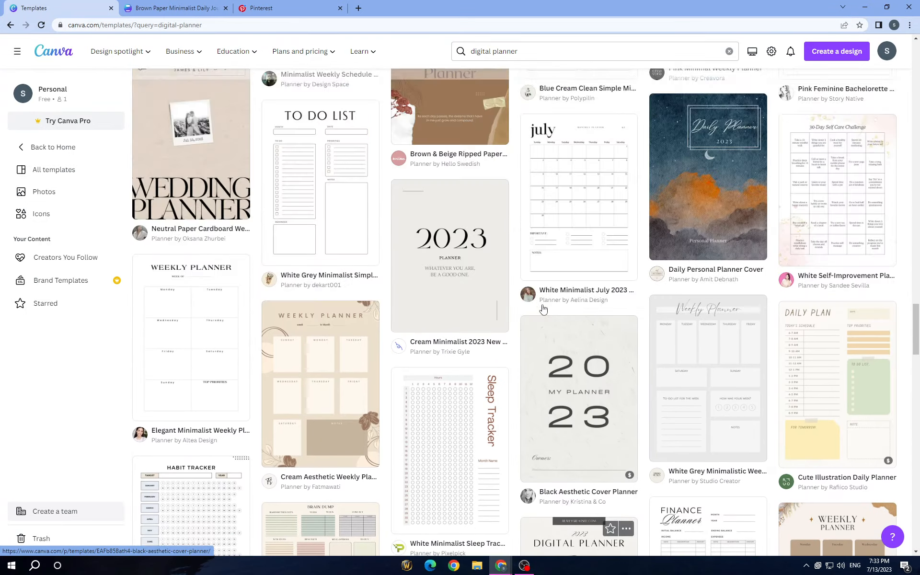
pyautogui.scroll(20, 543, 308)
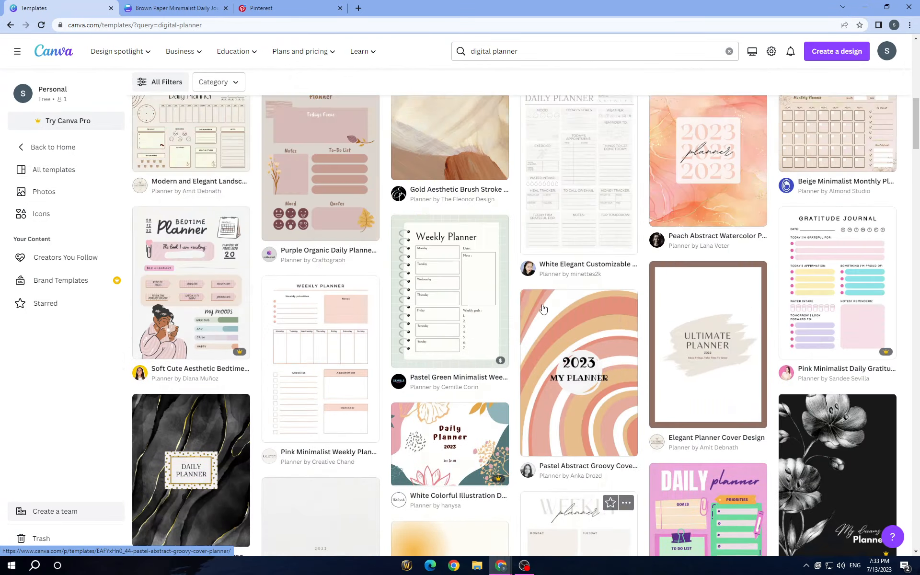
pyautogui.scroll(2, 542, 308)
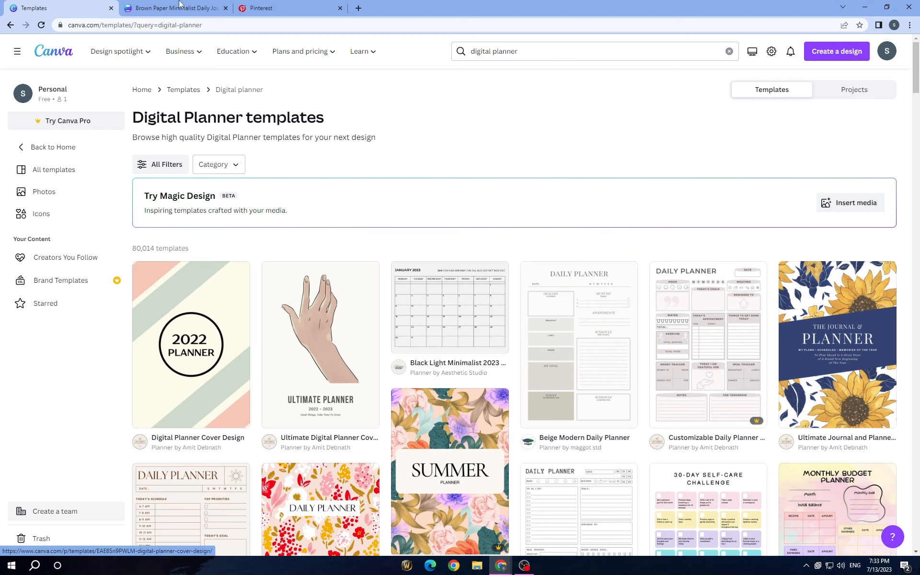
# - Switch to the Brown Paper Minimalist Daily Journal Cover design and examine its two pages
pyautogui.hotkey('ctrl', 'Tab')
pyautogui.scroll(-8, 602, 290)
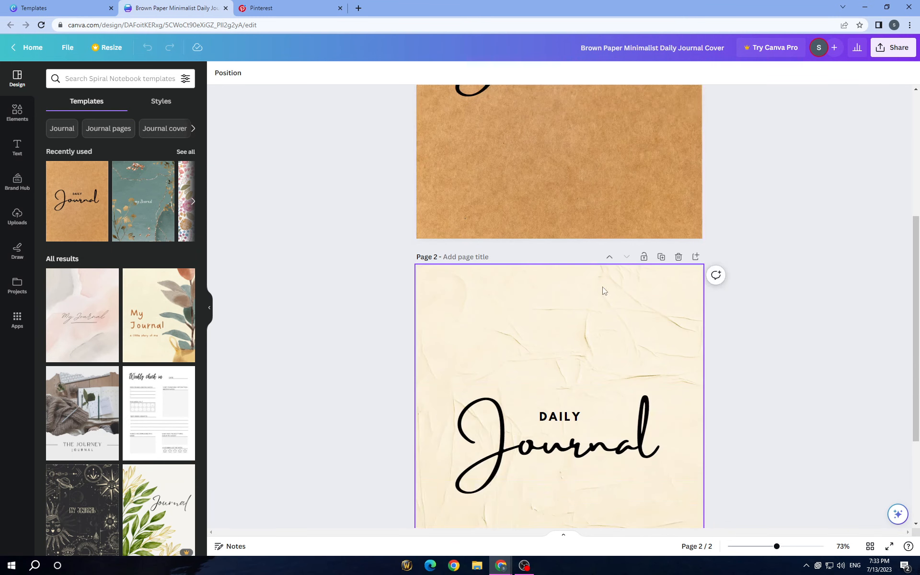
pyautogui.scroll(8, 603, 290)
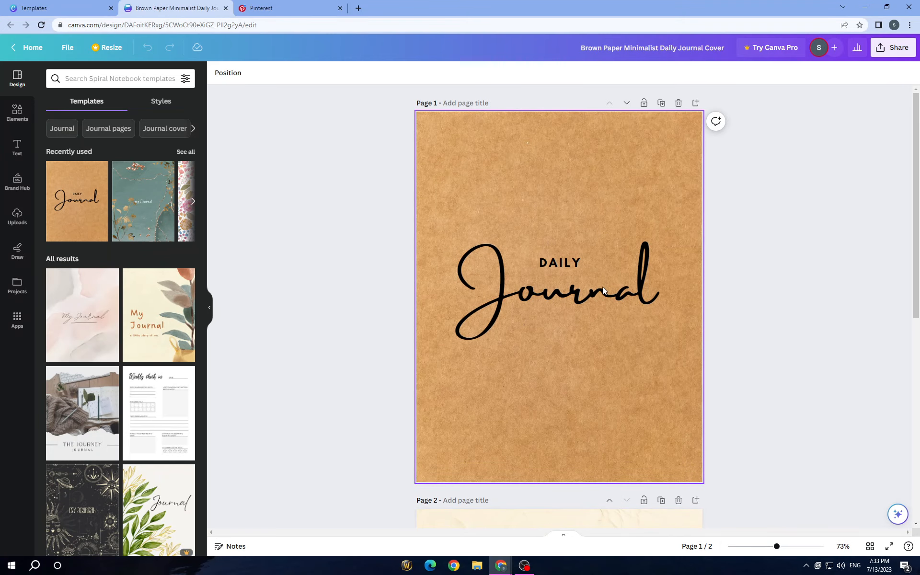
pyautogui.click(57, 8)
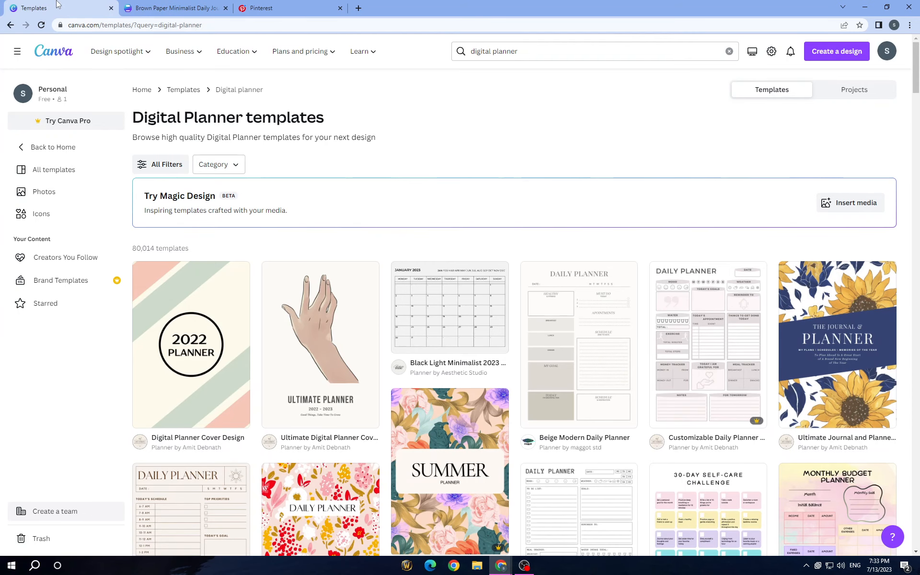
pyautogui.click(169, 4)
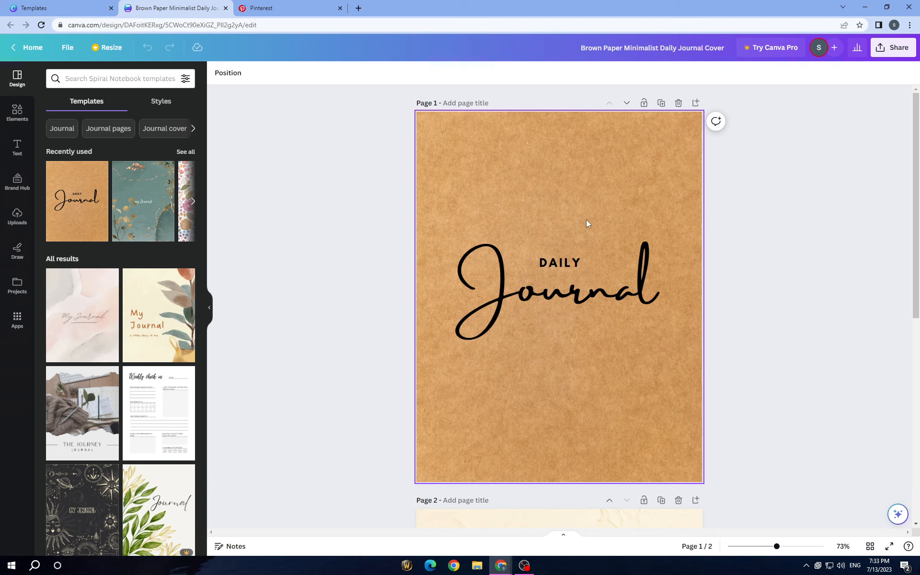
# - Delete the brown paper background from page 1 and the cream crumpled-paper background from page 2
pyautogui.click(594, 204)
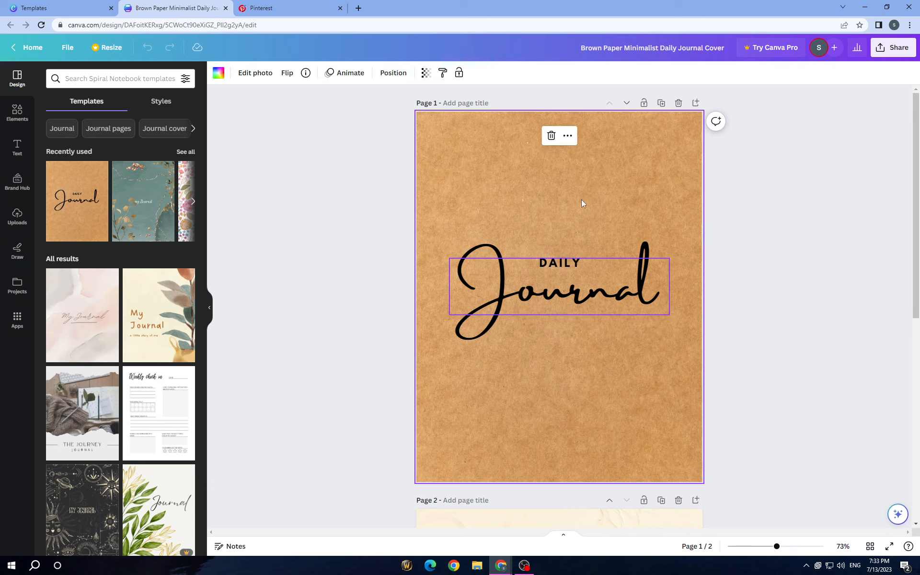
pyautogui.click(551, 136)
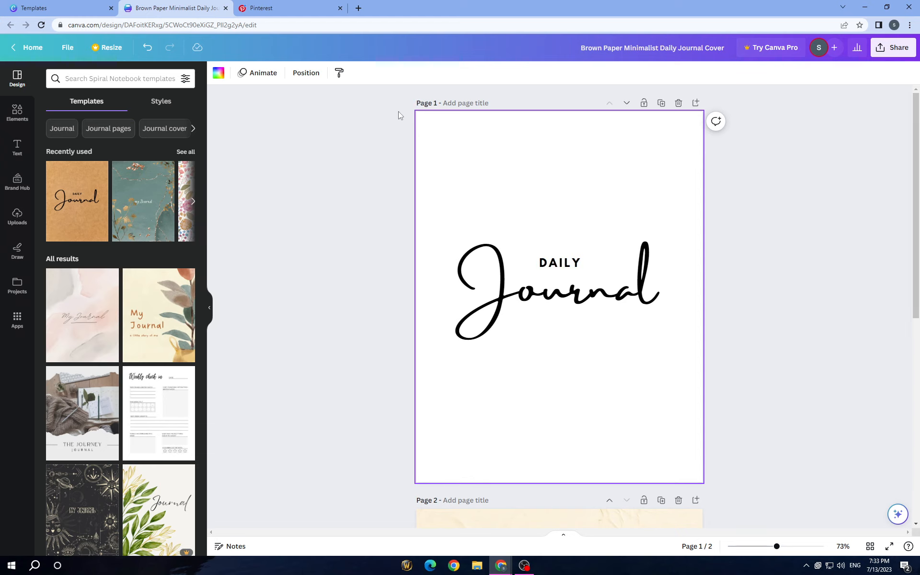
pyautogui.scroll(-4, 547, 424)
pyautogui.click(535, 351)
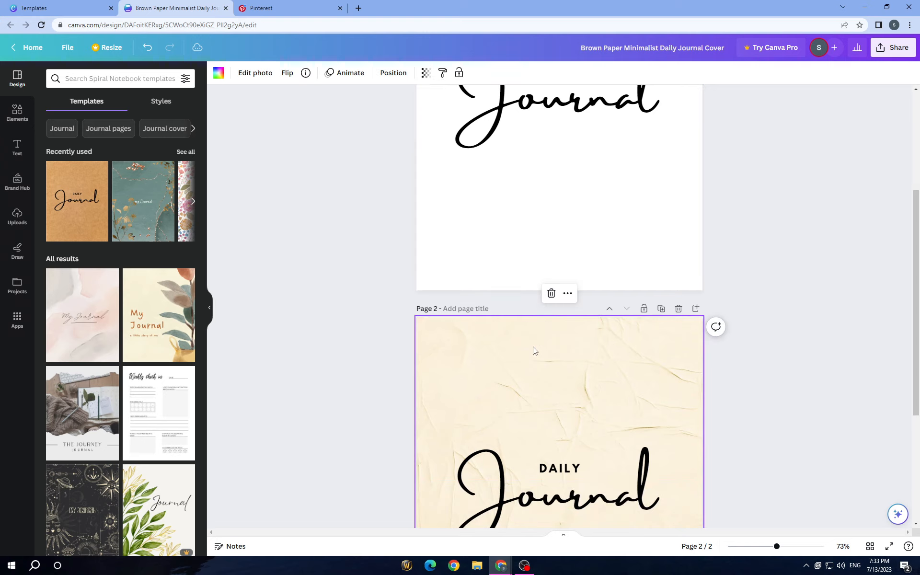
pyautogui.click(552, 292)
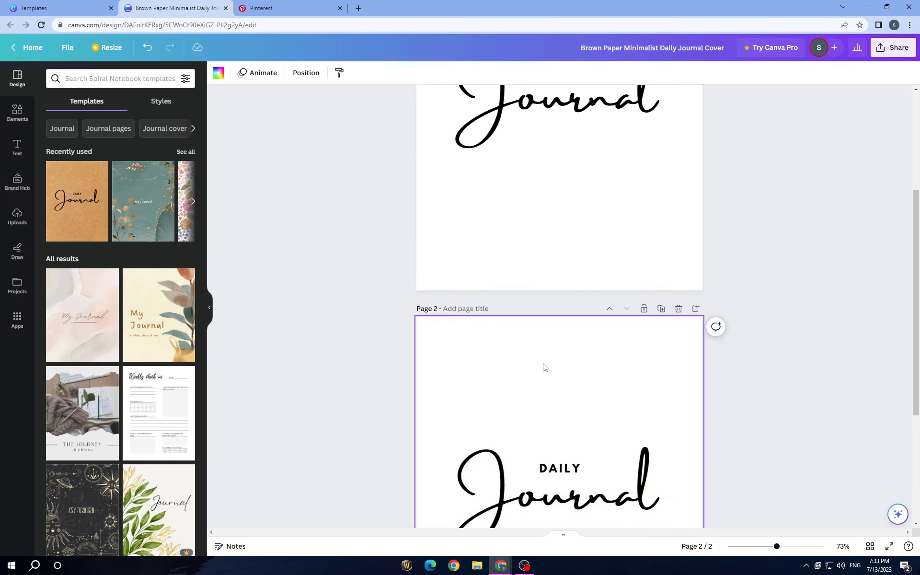
pyautogui.scroll(4, 545, 370)
pyautogui.hotkey('alt', 'Tab')
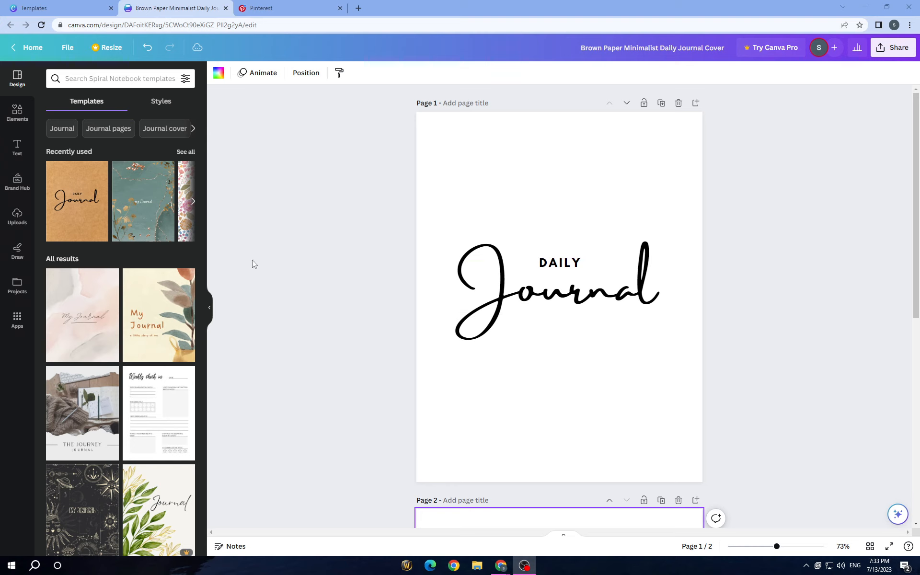
# - Add the uploaded black-and-white checkered drip wallpaper to page 1 and set it as the page background
pyautogui.click(8, 218)
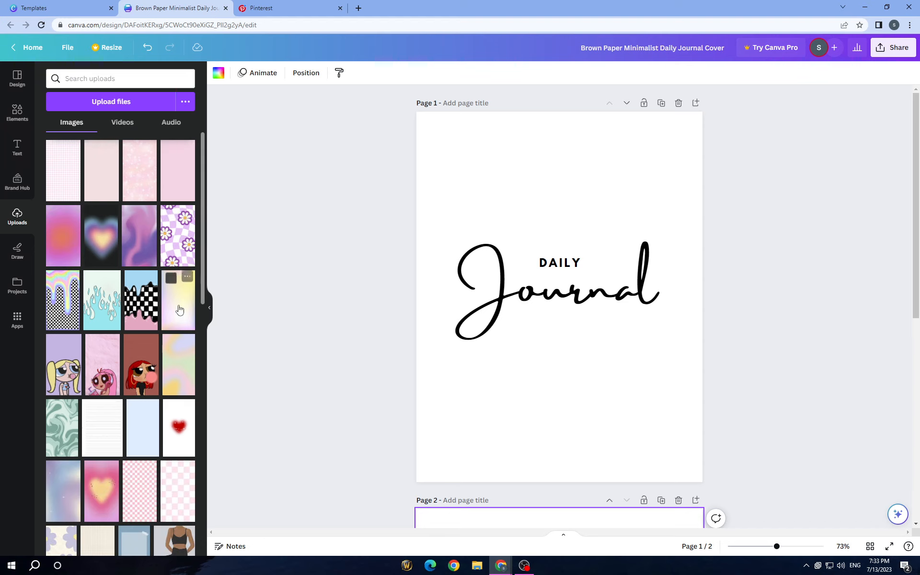
pyautogui.scroll(-3, 180, 310)
pyautogui.scroll(3, 153, 379)
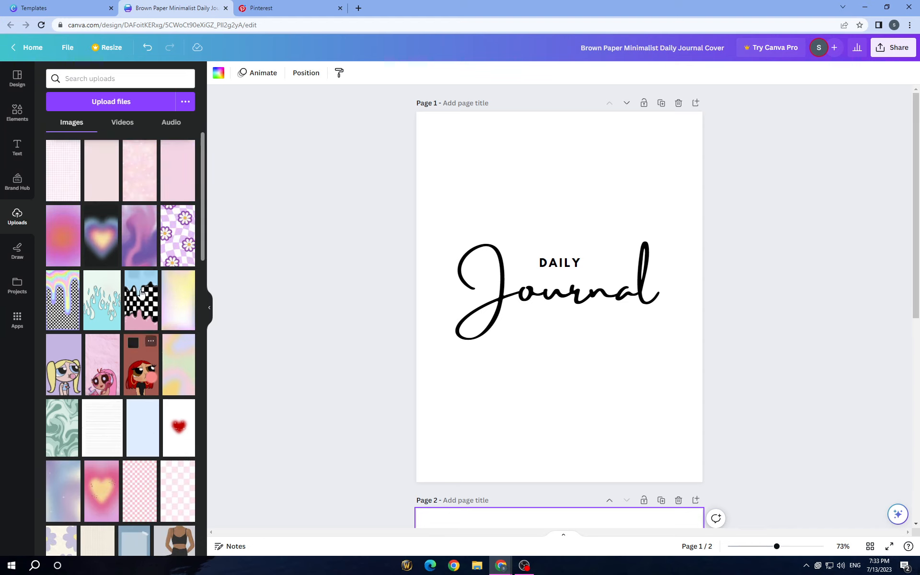
pyautogui.click(100, 101)
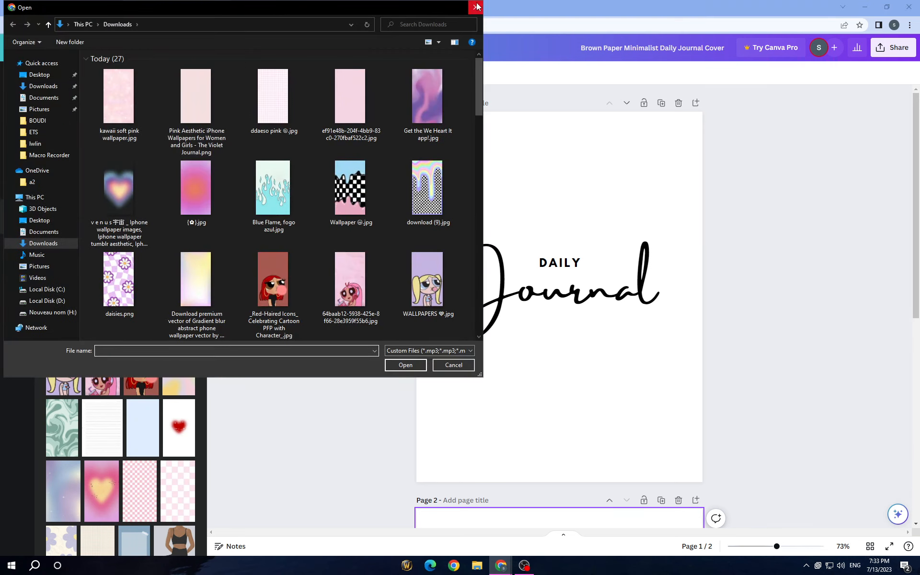
pyautogui.click(476, 8)
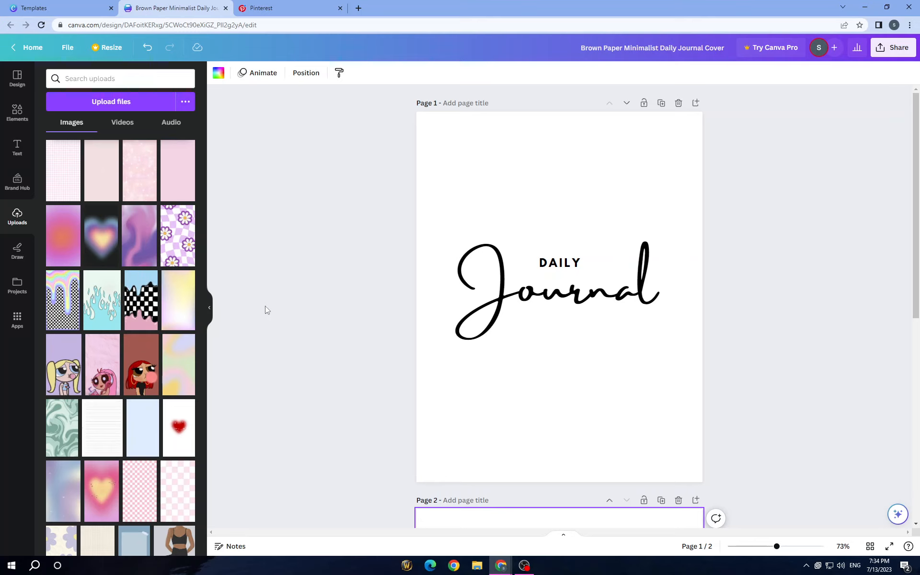
pyautogui.click(150, 315)
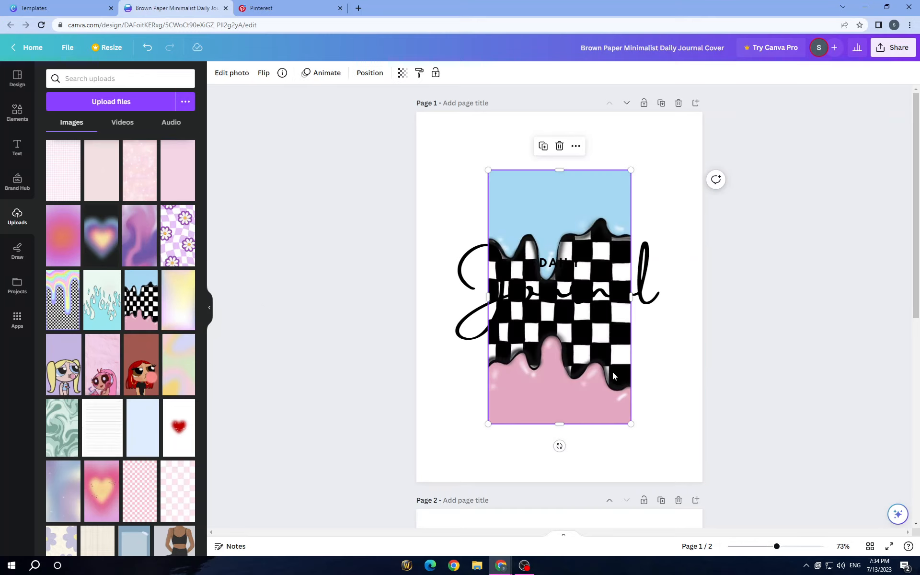
pyautogui.rightClick(536, 381)
pyautogui.click(571, 521)
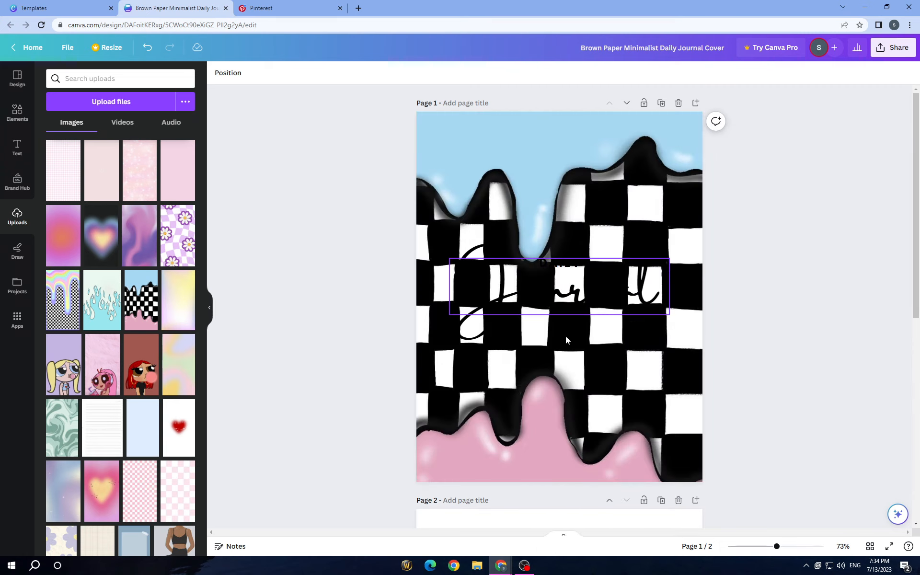
# - Change the font of the "Journal" title on page 1 to League Spartan
pyautogui.click(565, 300)
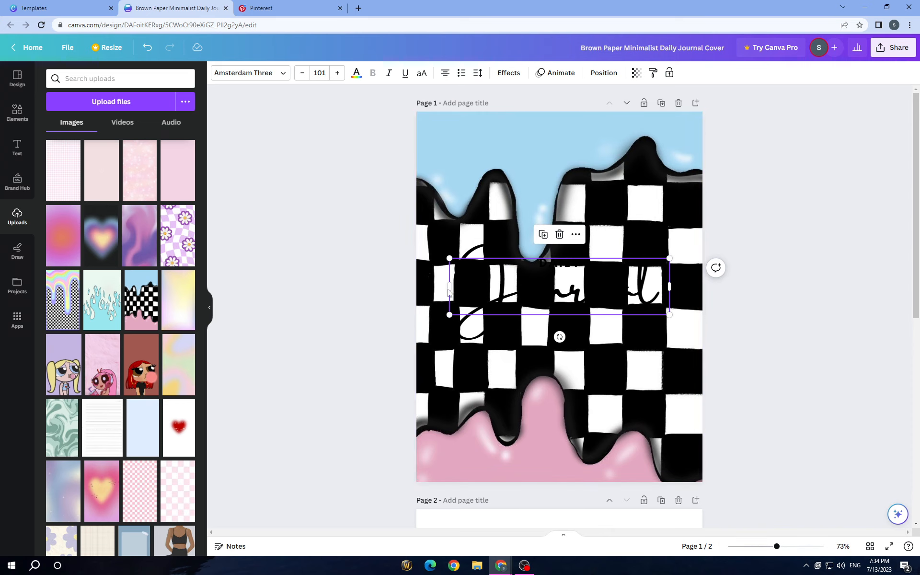
pyautogui.click(281, 75)
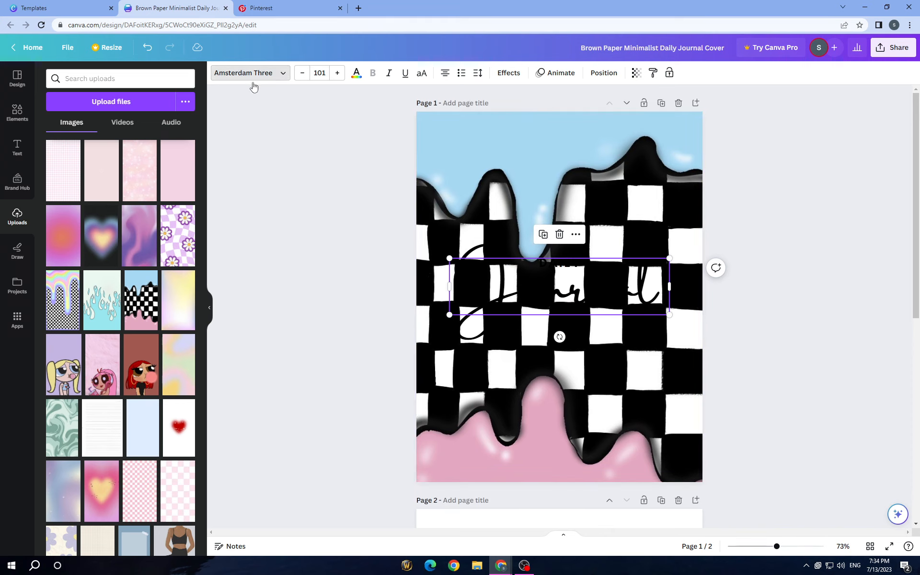
pyautogui.click(140, 174)
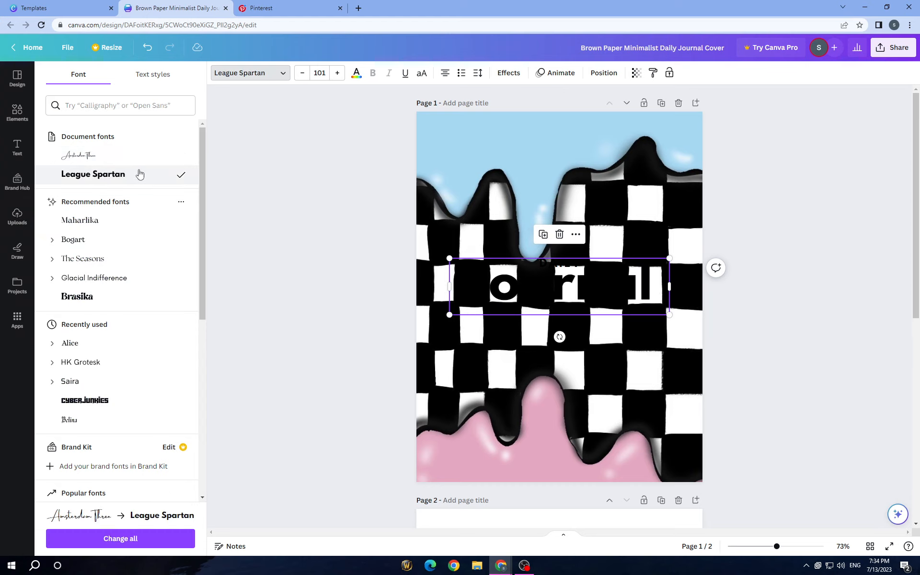
# - Try yellow, black and light blue on the "Journal" title and settle on the pink from the photo colors
pyautogui.click(357, 73)
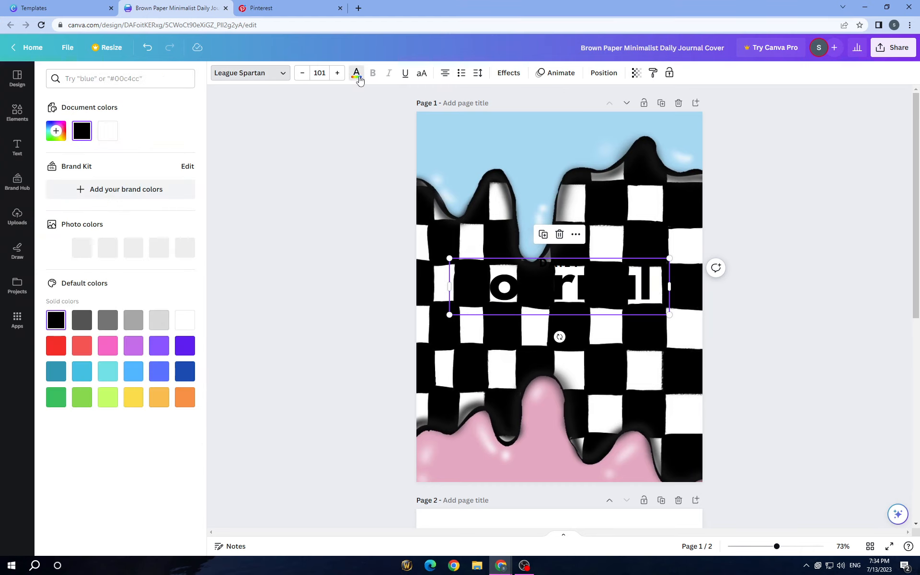
pyautogui.click(133, 249)
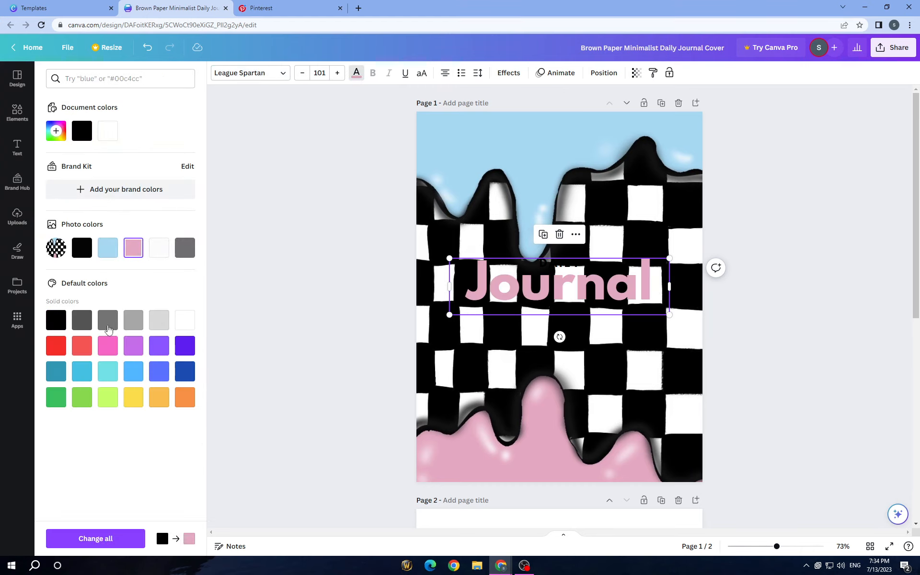
pyautogui.click(134, 397)
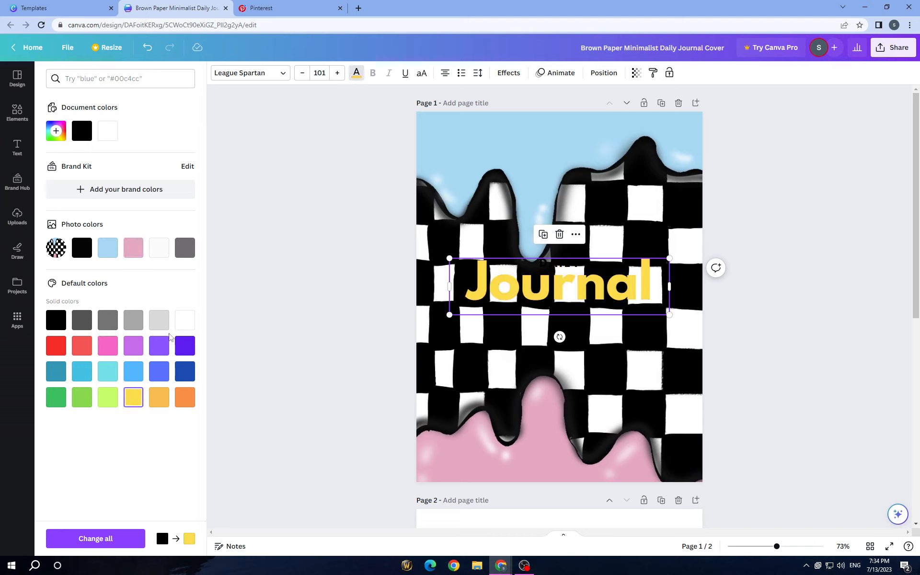
pyautogui.click(83, 244)
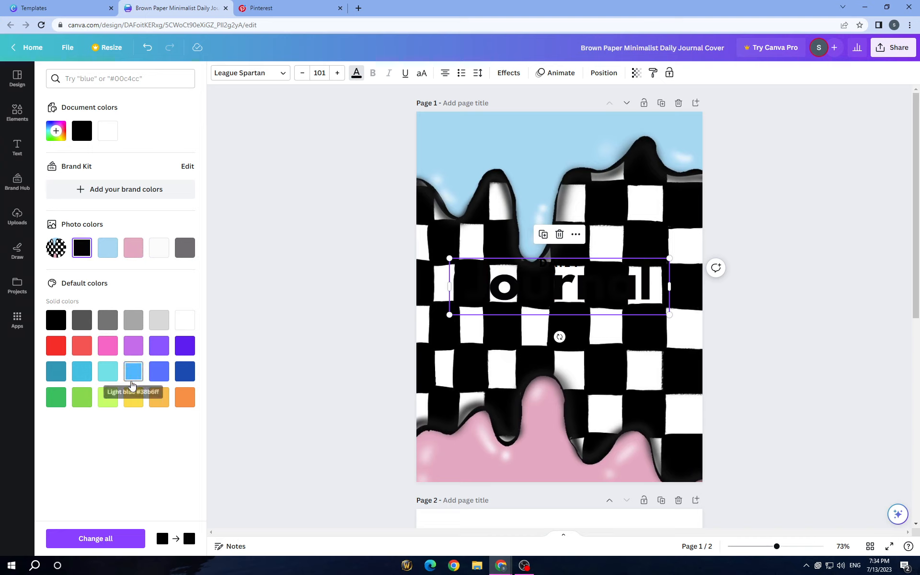
pyautogui.click(136, 365)
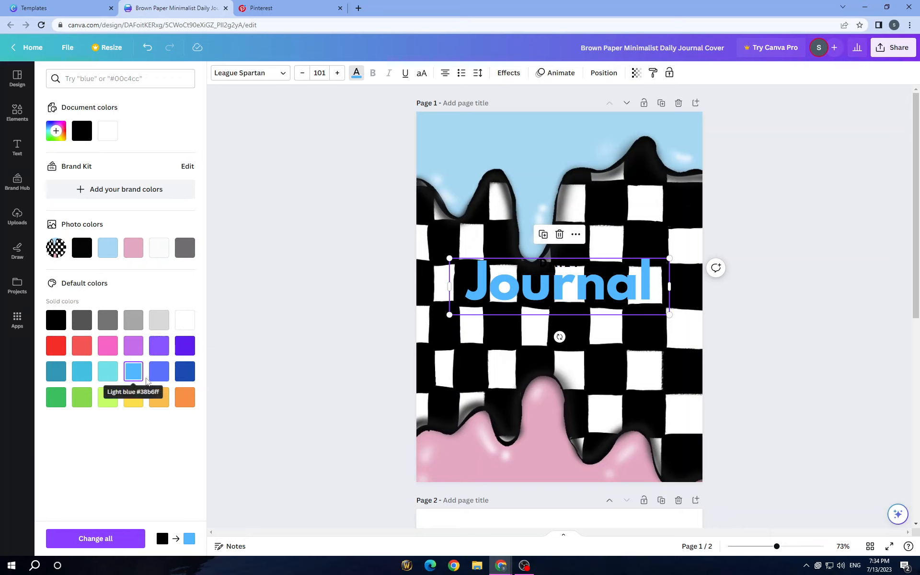
pyautogui.click(134, 251)
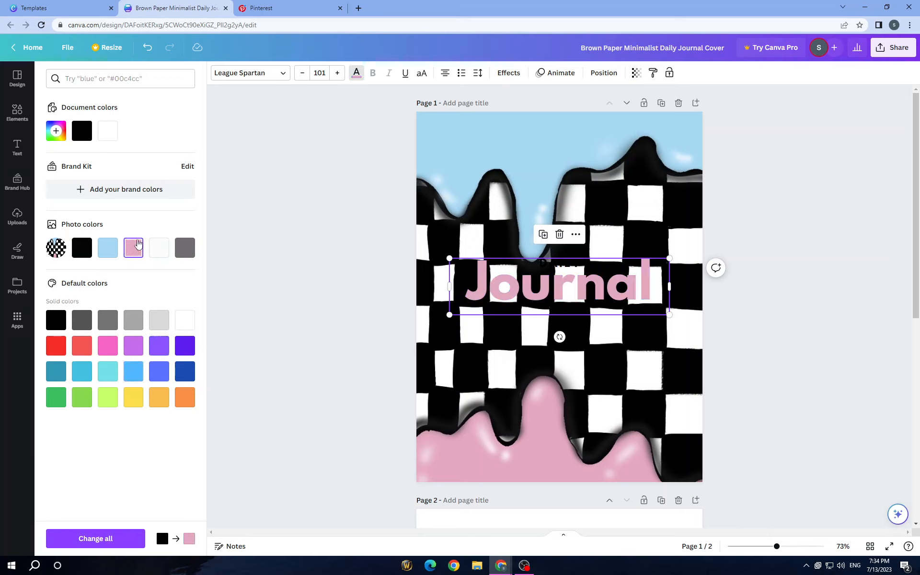
# - Recolor the "Journal" title light blue from the photo colors, apply the Splice text effect and open its effect color choices
pyautogui.click(108, 249)
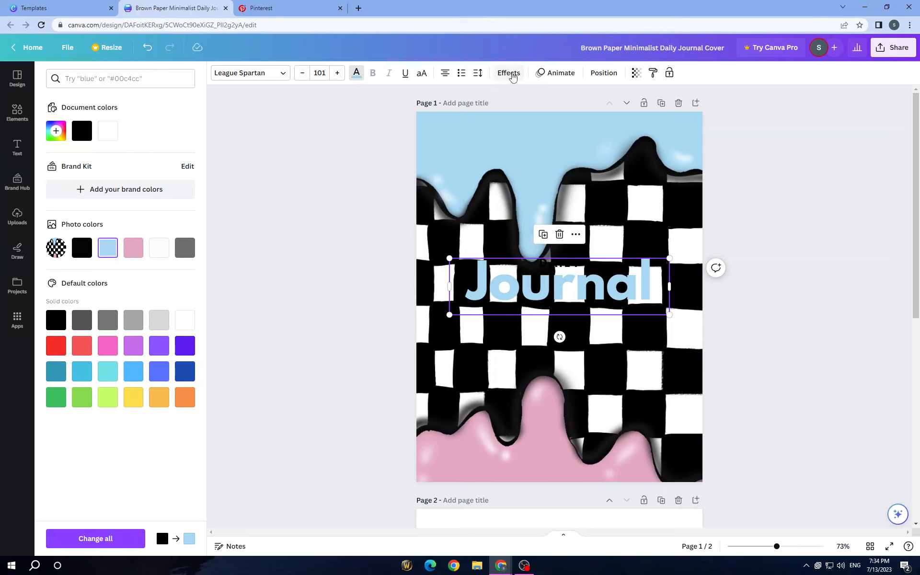
pyautogui.click(508, 72)
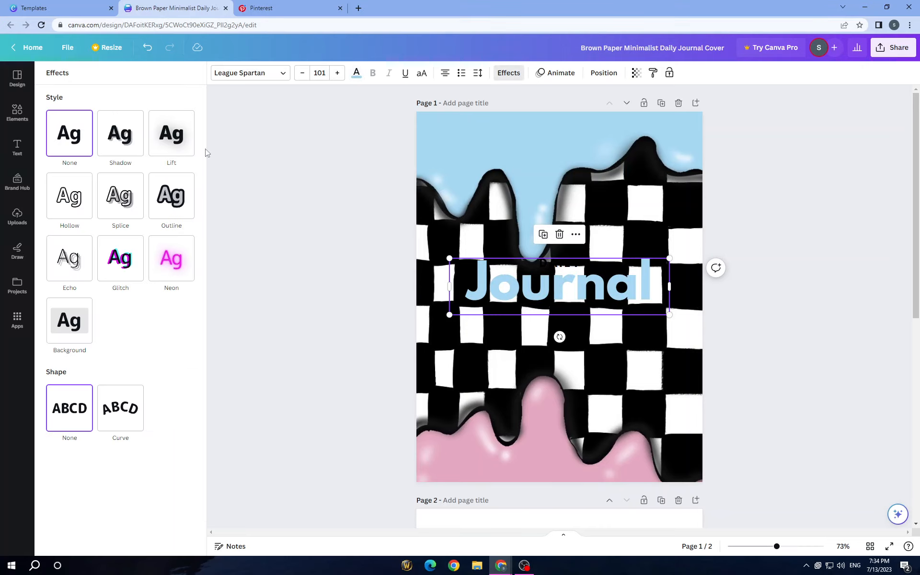
pyautogui.click(81, 211)
pyautogui.click(105, 207)
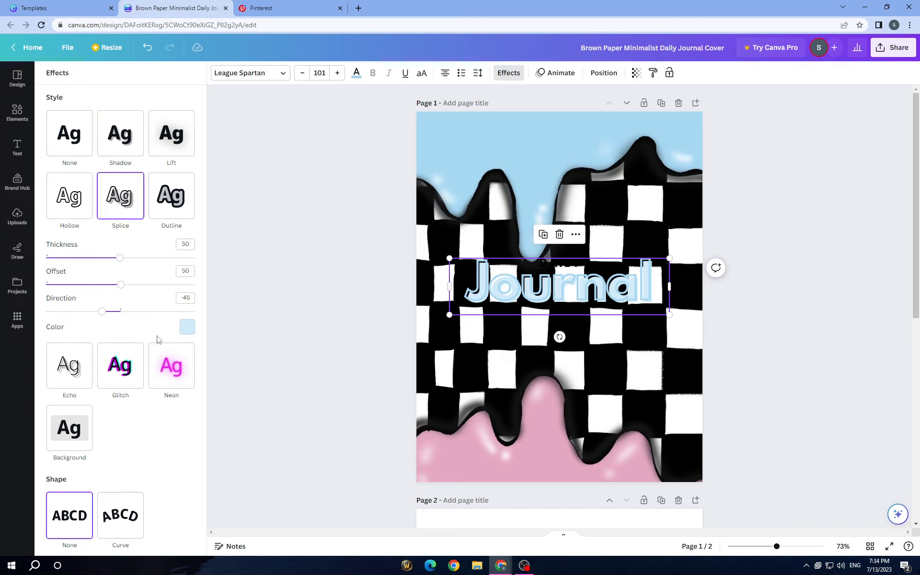
pyautogui.click(187, 327)
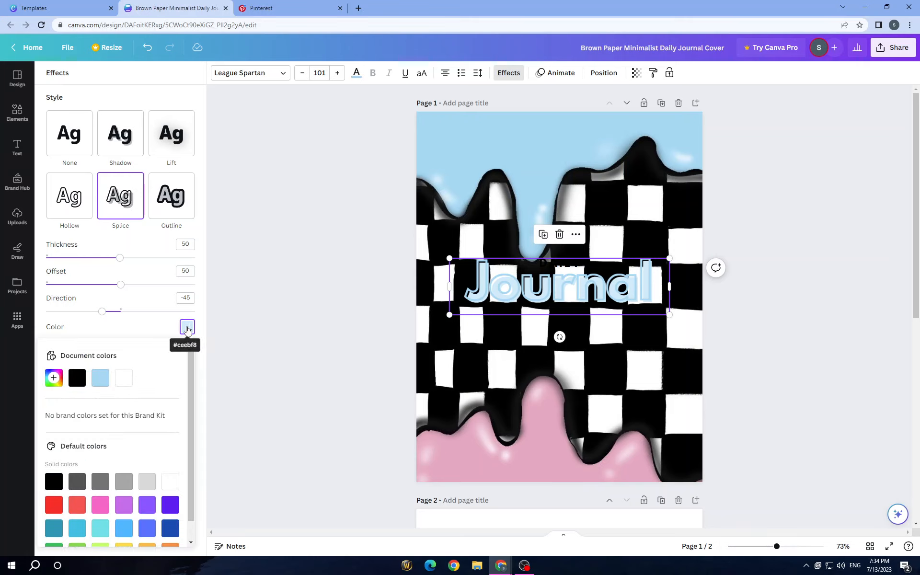
# - Try white, black, yellow, lime, green and bright pink as the Splice effect color on the "Journal" title
pyautogui.click(124, 381)
pyautogui.click(76, 379)
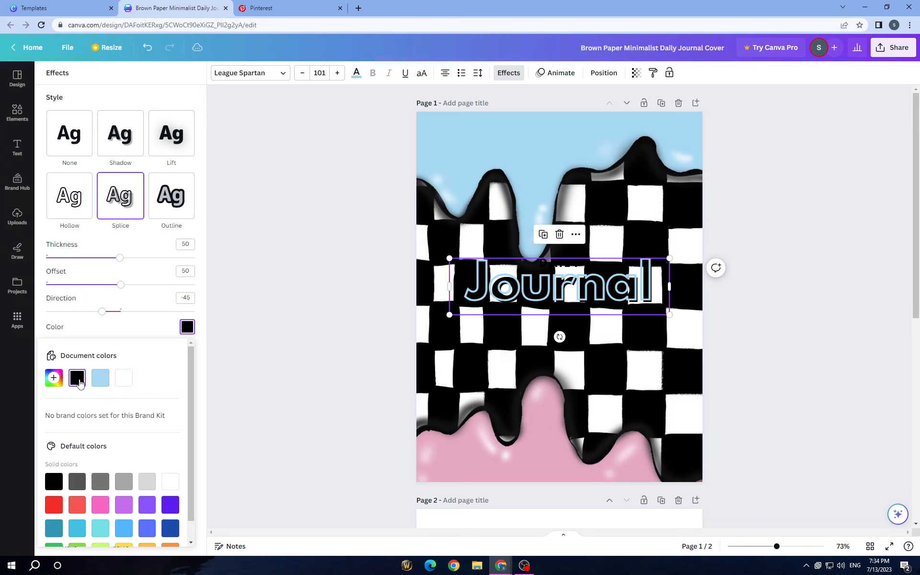
pyautogui.scroll(-1, 79, 384)
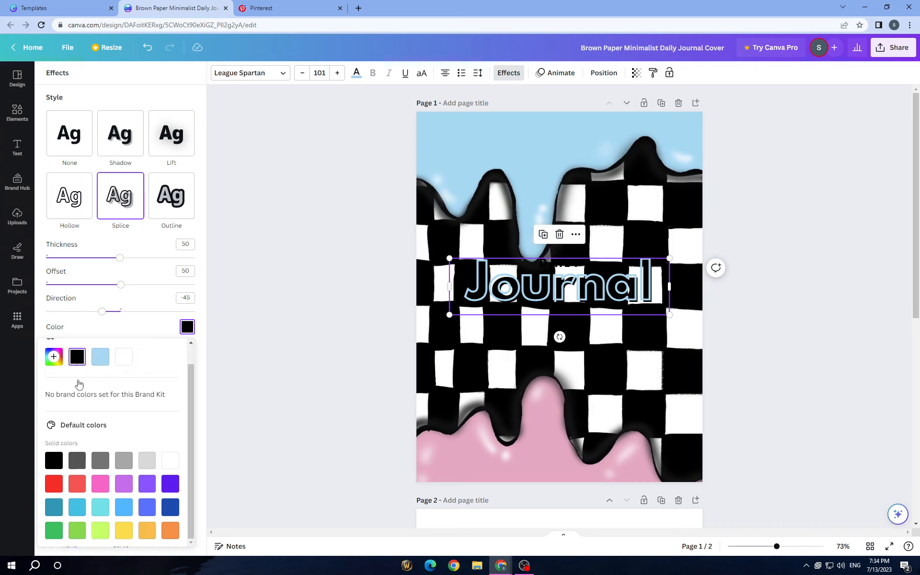
pyautogui.click(101, 483)
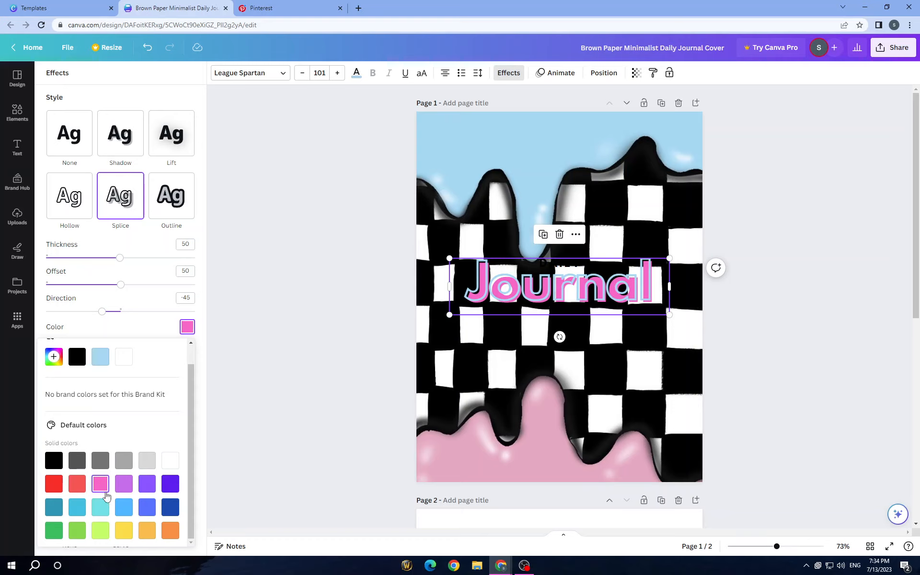
pyautogui.click(124, 530)
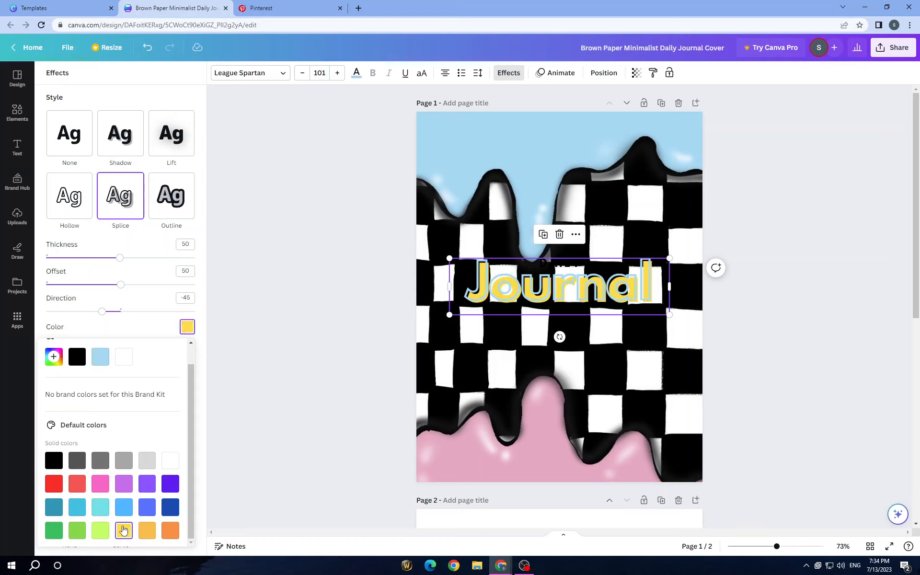
pyautogui.click(98, 487)
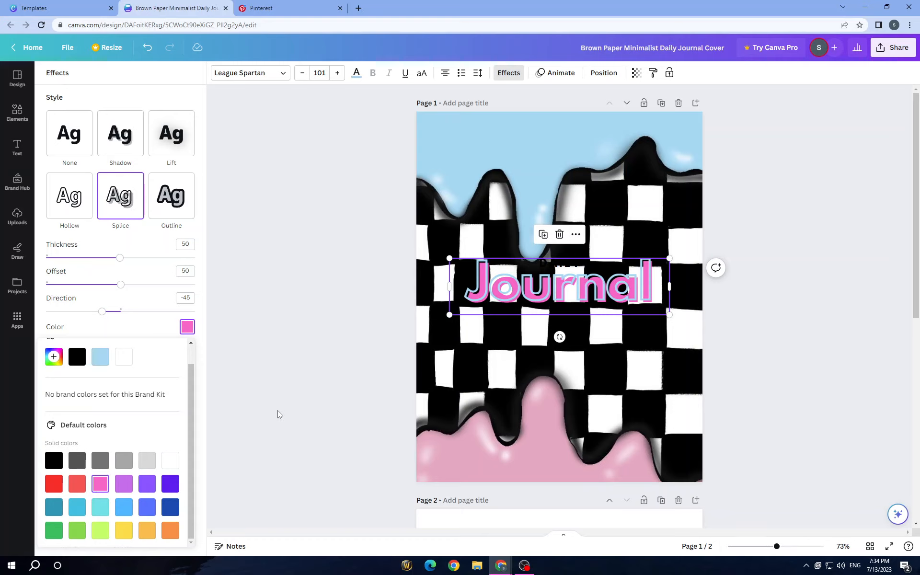
pyautogui.scroll(1, 115, 441)
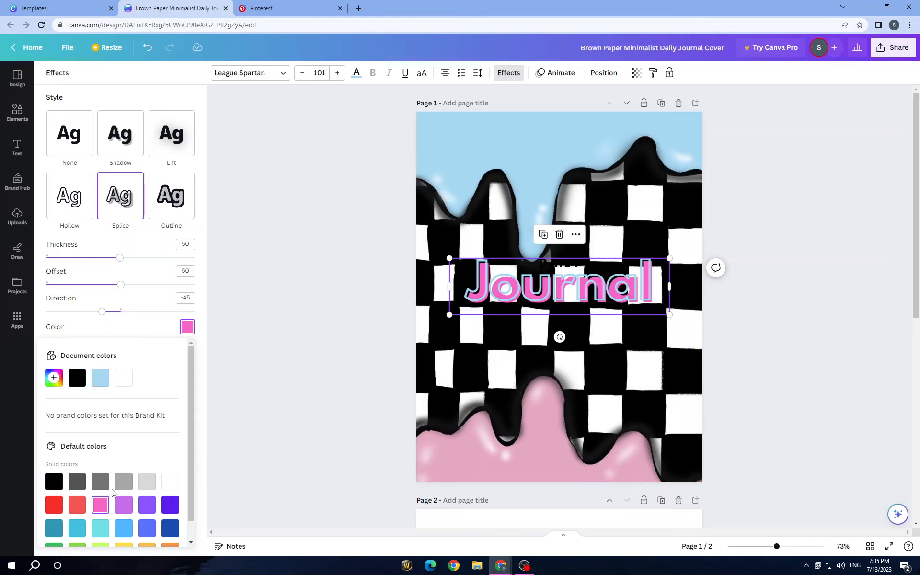
pyautogui.scroll(-1, 113, 492)
pyautogui.click(99, 530)
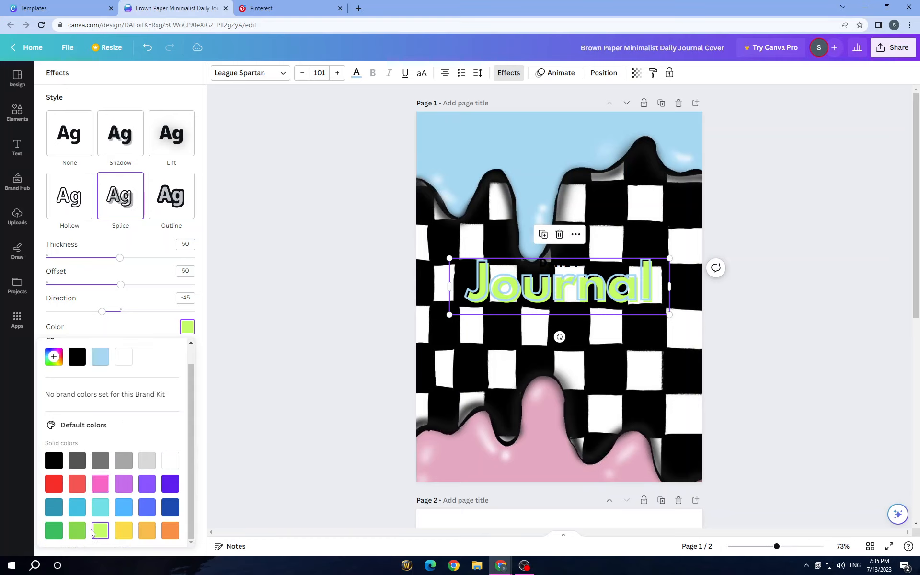
pyautogui.click(78, 530)
pyautogui.click(100, 484)
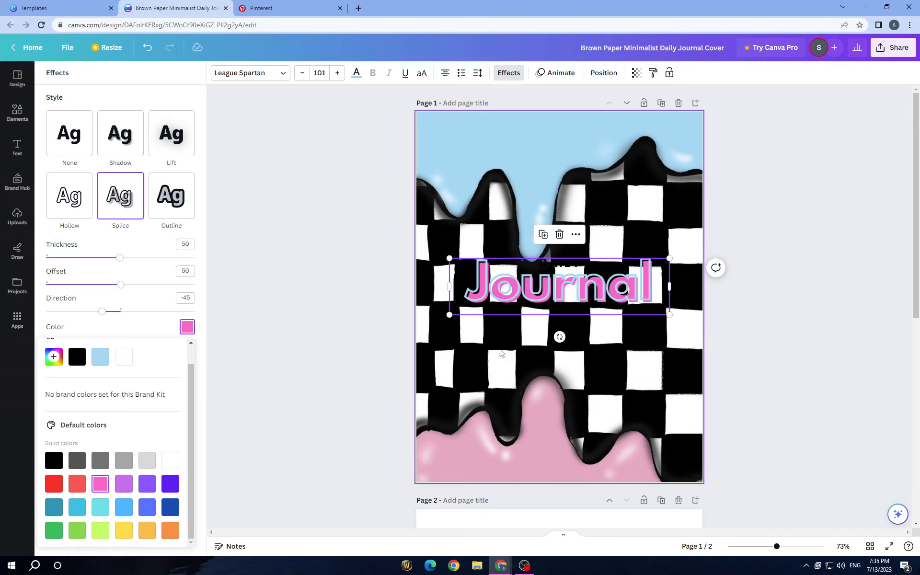
pyautogui.scroll(1, 122, 400)
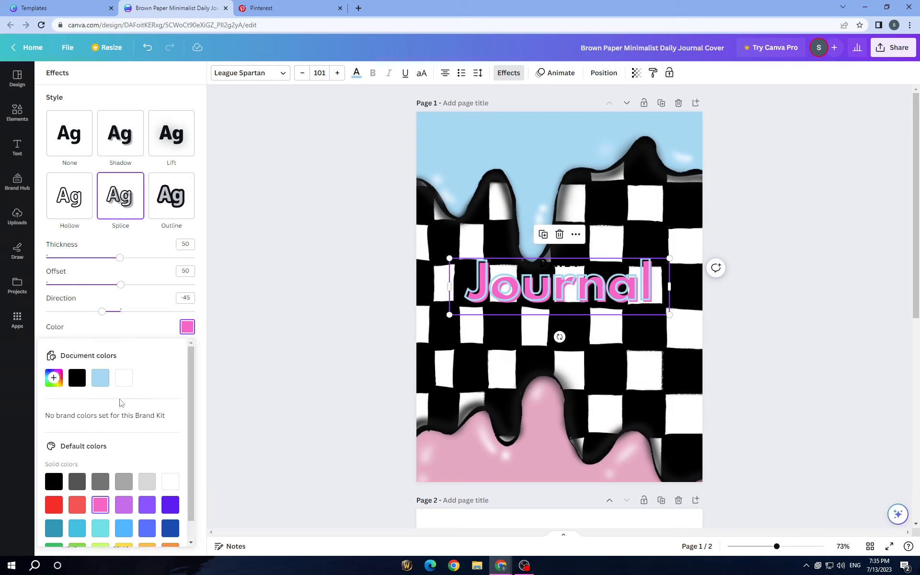
# - Set the title's Splice effect color by sampling the pink drip in the lower part of the wallpaper with the eyedropper
pyautogui.click(54, 377)
pyautogui.click(105, 411)
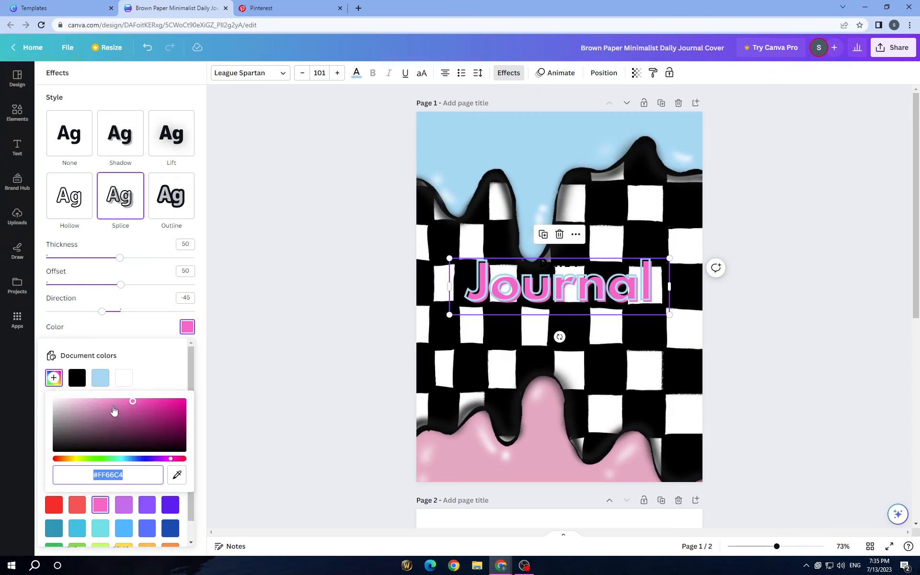
pyautogui.moveTo(106, 411)
pyautogui.mouseDown()
pyautogui.moveTo(125, 402)
pyautogui.moveTo(119, 419)
pyautogui.moveTo(119, 403)
pyautogui.mouseUp()
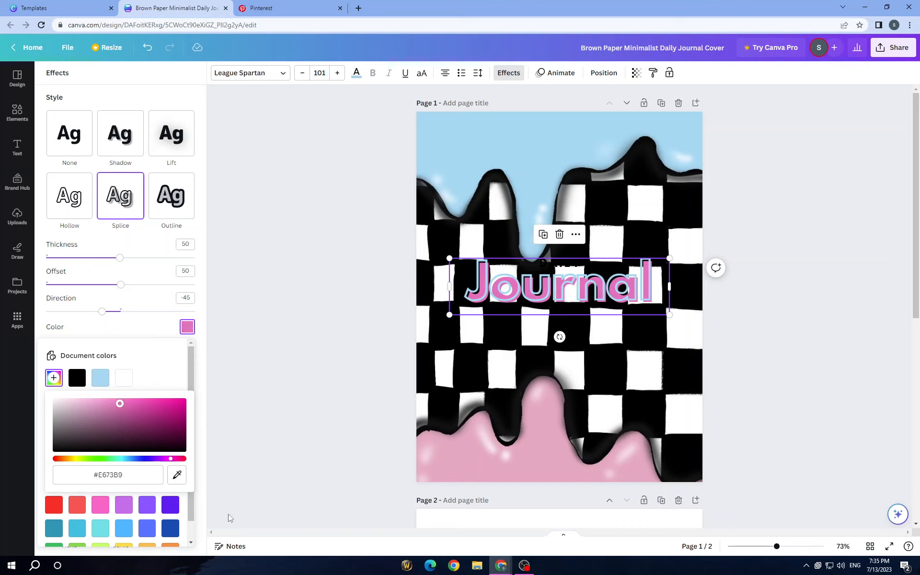
pyautogui.click(176, 474)
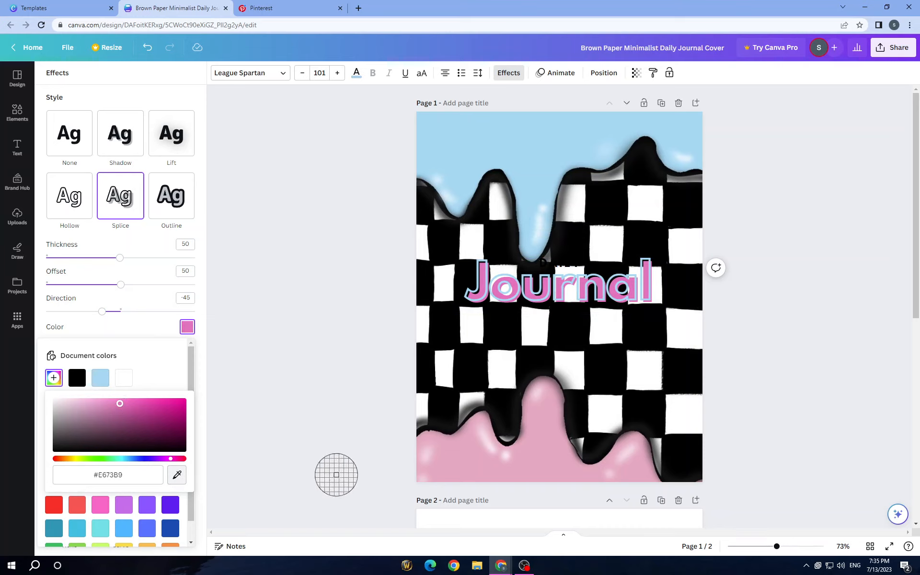
pyautogui.click(469, 461)
pyautogui.press('Escape')
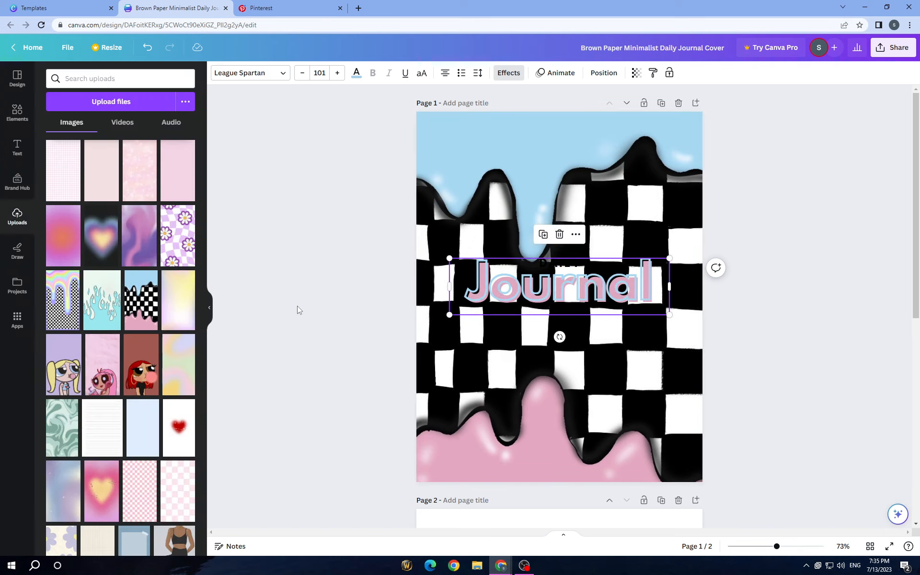
# - Change the font of the small "DAILY" text overlapping the "Journal" title to Montserrat Classic
pyautogui.click(506, 258)
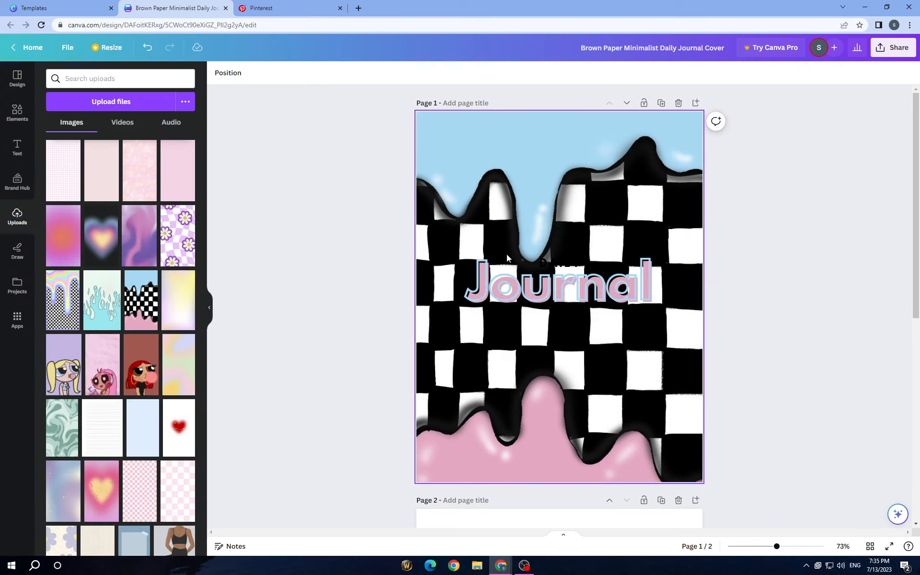
pyautogui.click(553, 265)
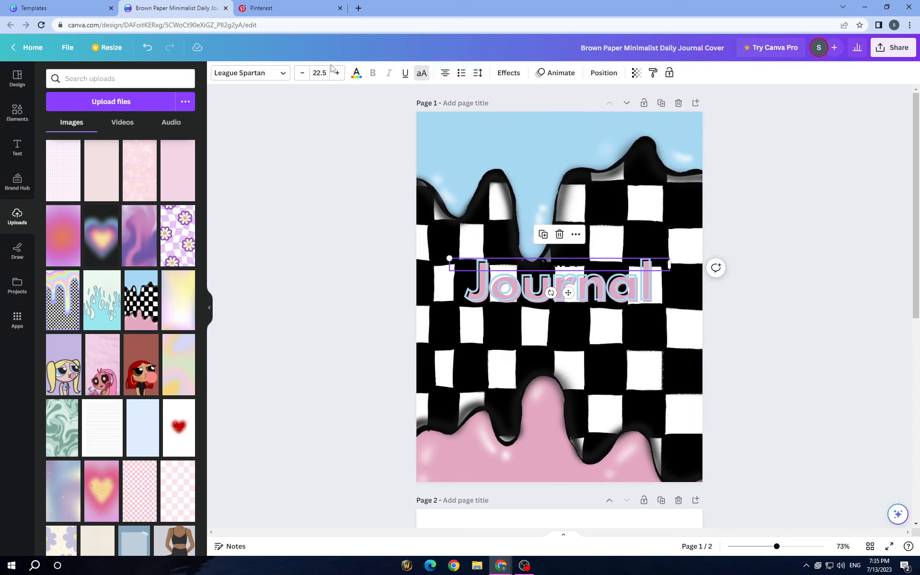
pyautogui.click(269, 77)
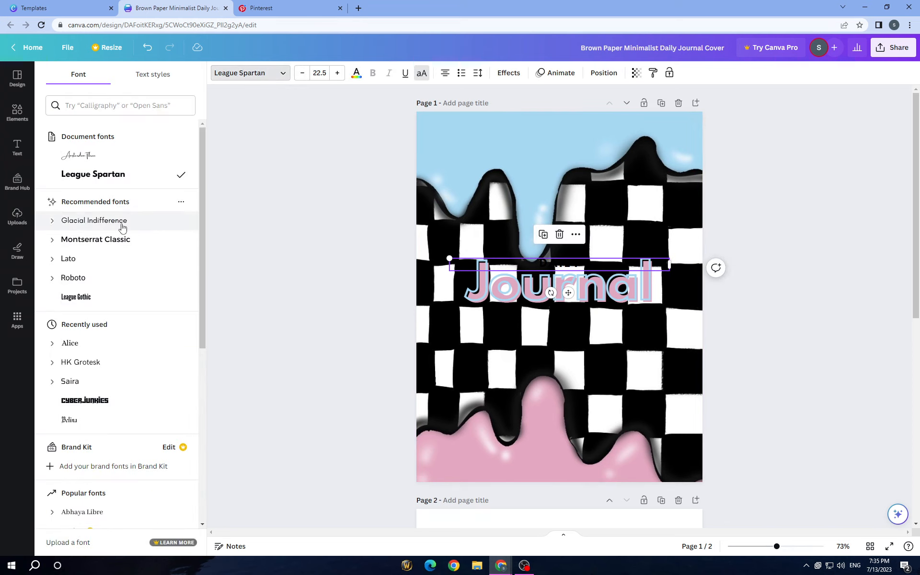
pyautogui.click(125, 243)
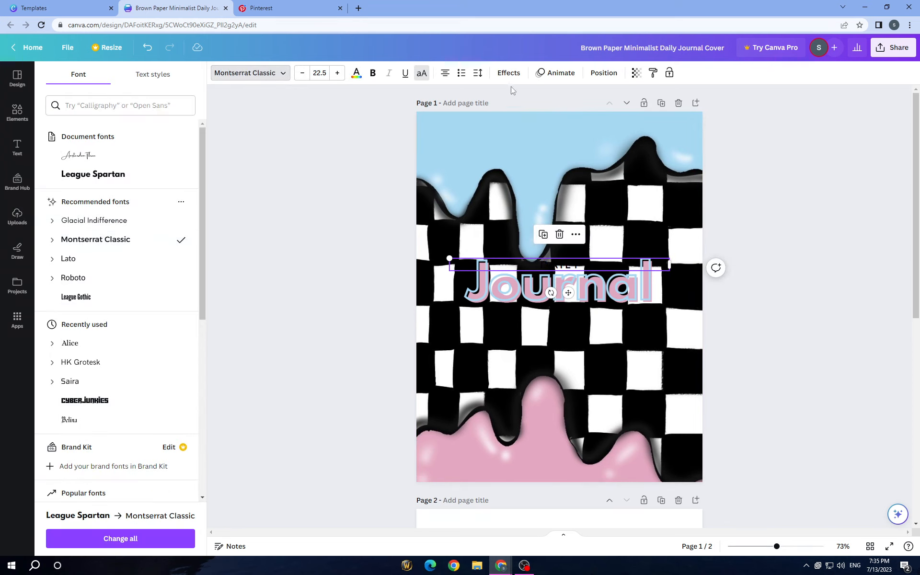
# - Try light blue and yellow on the "DAILY" text, settle on white, and move it up just above the "Journal" title
pyautogui.click(360, 75)
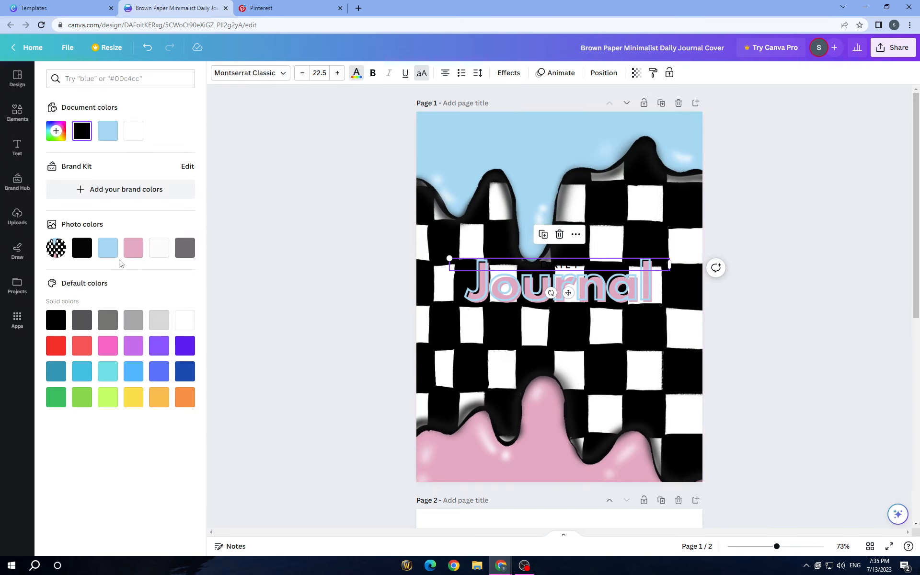
pyautogui.click(107, 250)
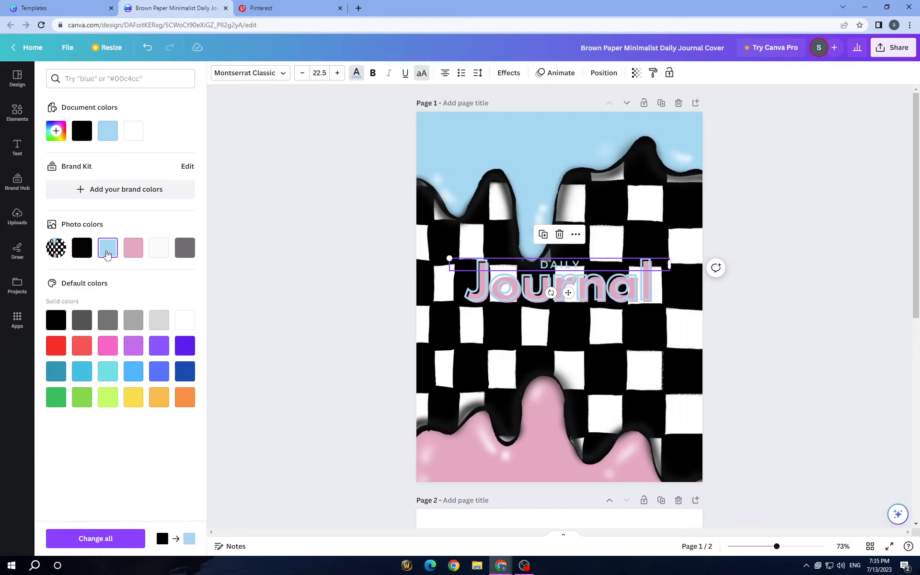
pyautogui.click(135, 398)
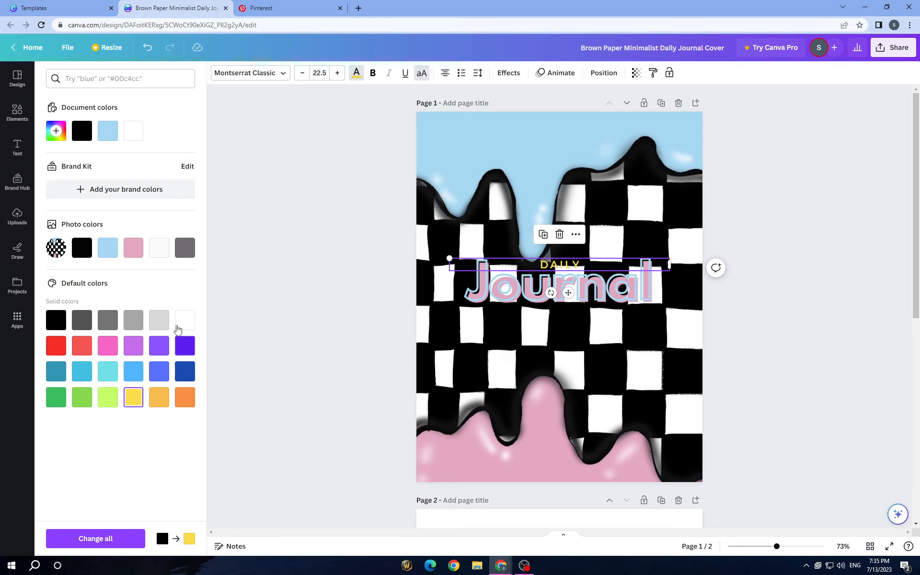
pyautogui.click(178, 326)
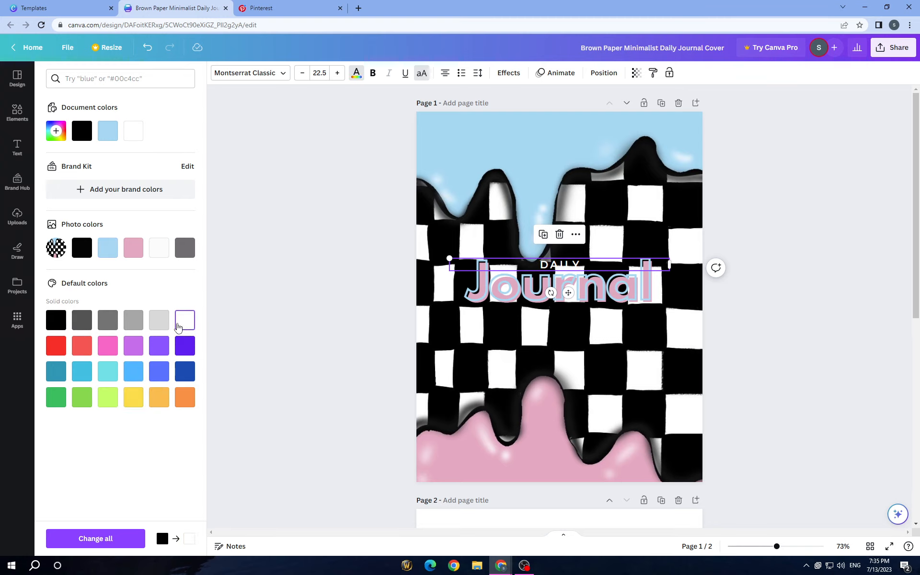
pyautogui.click(274, 335)
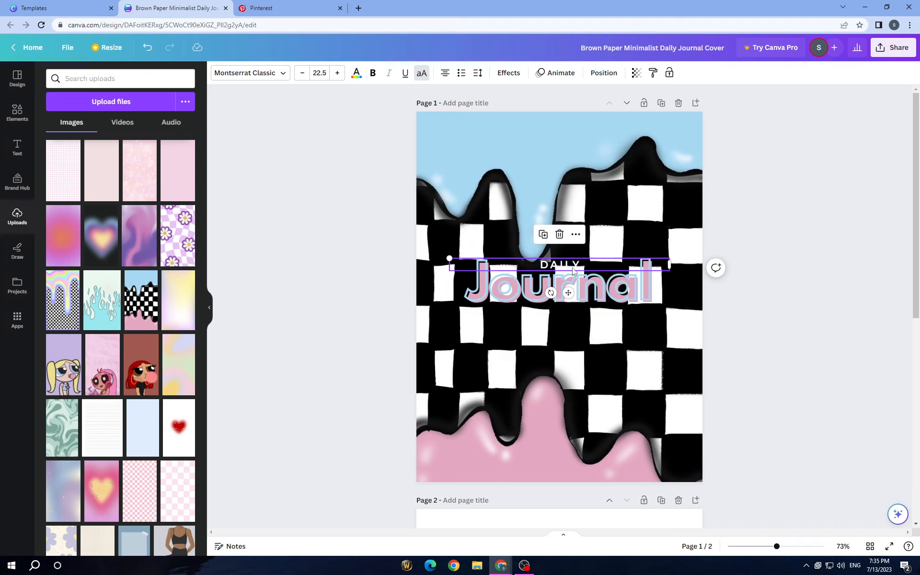
pyautogui.moveTo(574, 271)
pyautogui.mouseDown()
pyautogui.moveTo(647, 257)
pyautogui.moveTo(575, 251)
pyautogui.mouseUp()
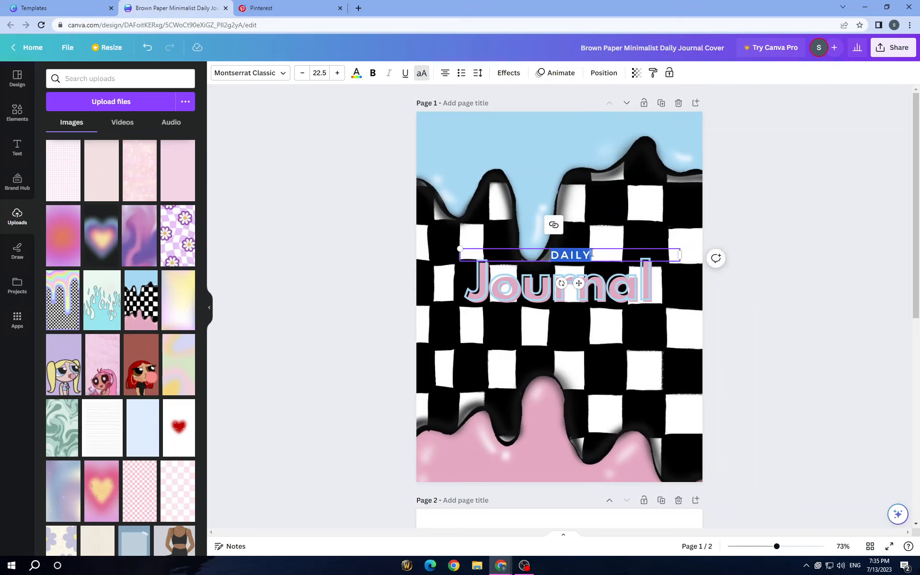
pyautogui.click(422, 272)
# - Apply the Outline text effect to "DAILY" in bright pink with a thickness of 99
pyautogui.click(568, 257)
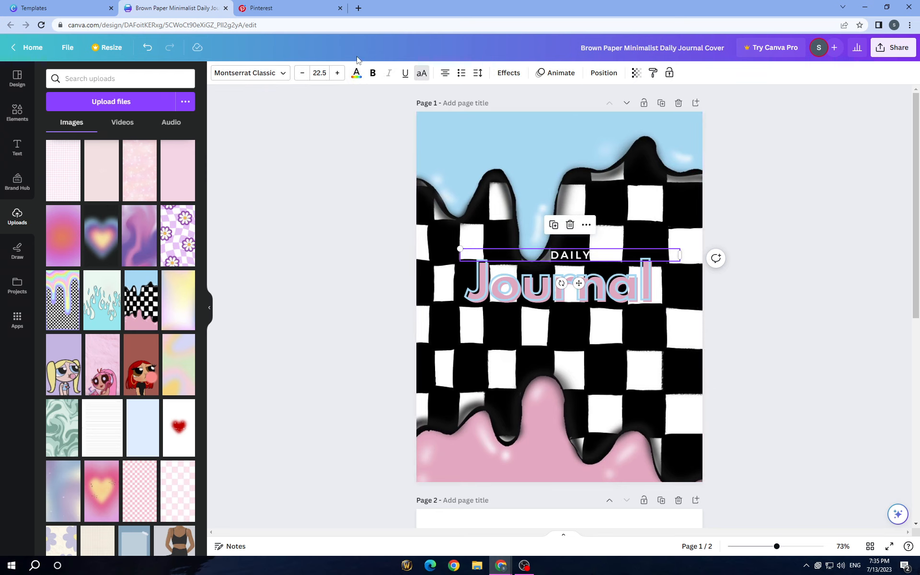
pyautogui.click(357, 74)
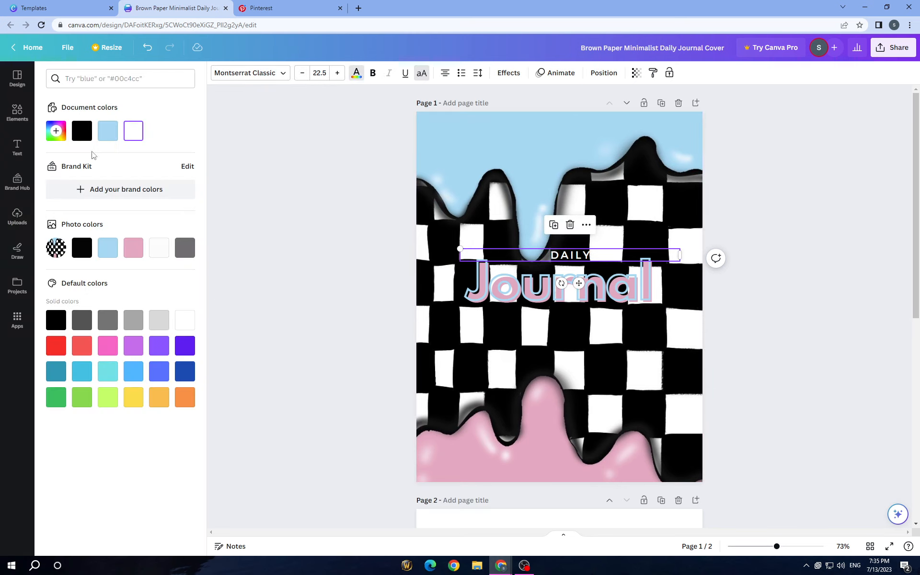
pyautogui.click(521, 74)
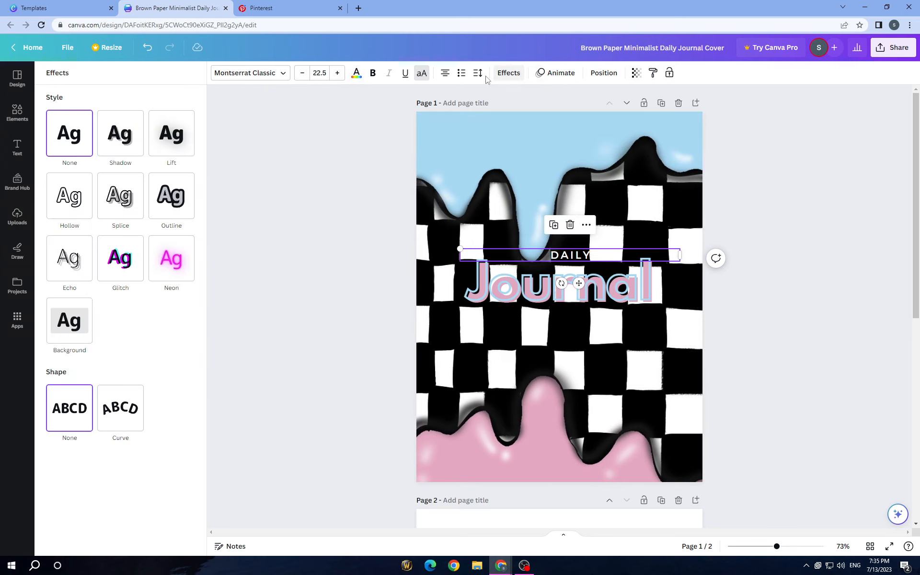
pyautogui.click(166, 204)
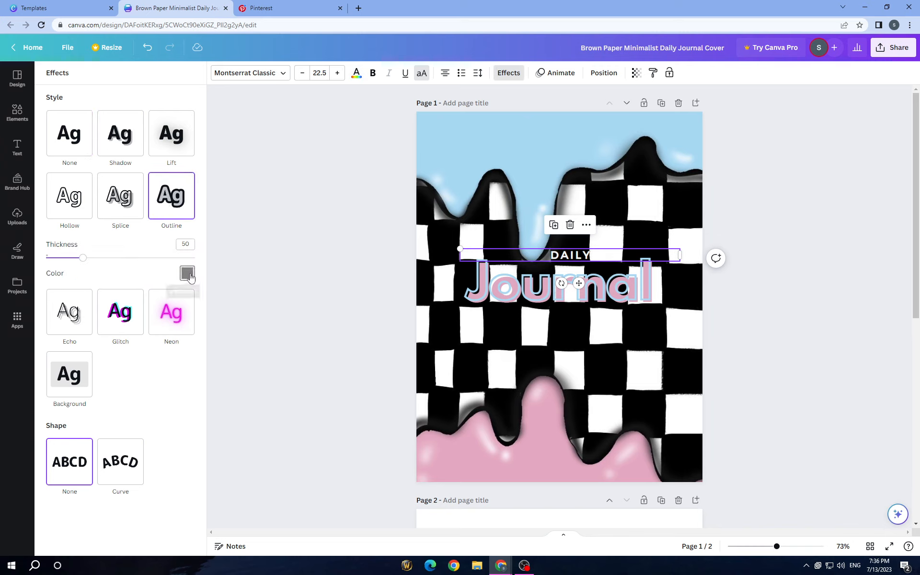
pyautogui.click(187, 273)
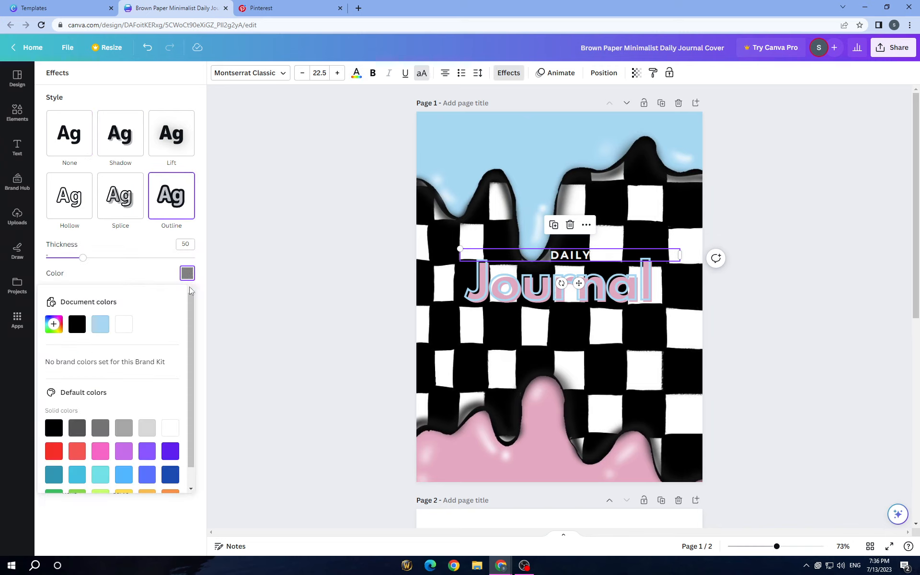
pyautogui.click(99, 452)
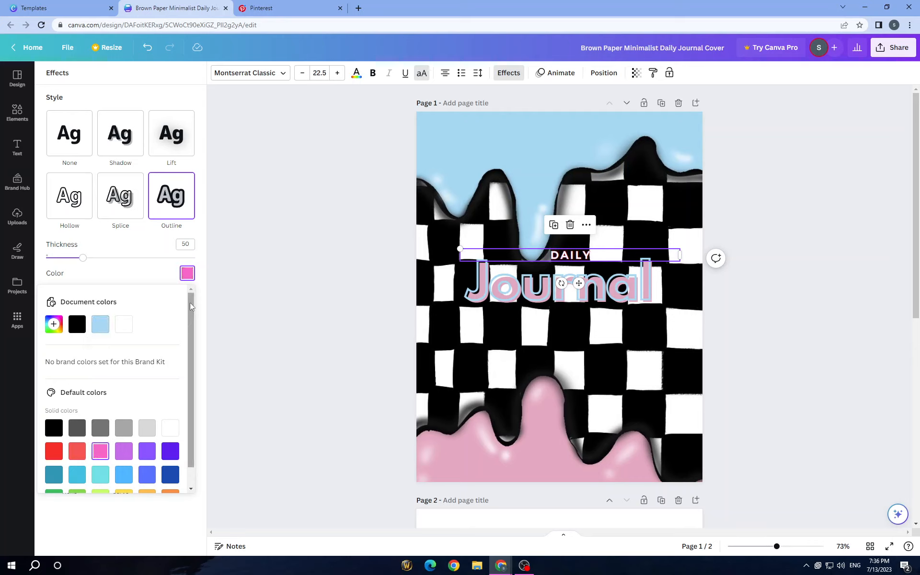
pyautogui.moveTo(86, 262); pyautogui.dragTo(138, 267)
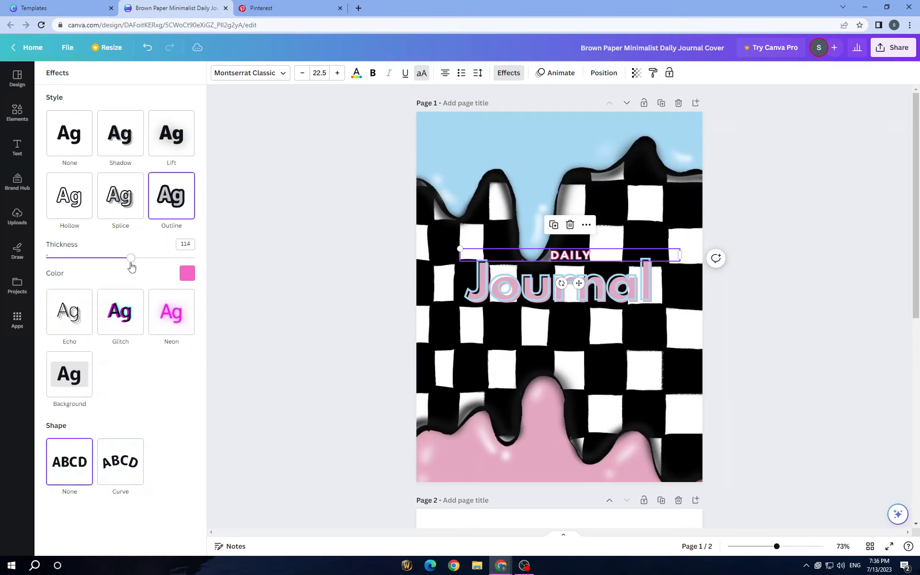
# - Enlarge "DAILY" to a font size of about 27.9 and arrange it centered just above the slightly lowered "Journal" title
pyautogui.moveTo(460, 262); pyautogui.dragTo(408, 276)
pyautogui.moveTo(552, 260); pyautogui.dragTo(576, 303)
pyautogui.click(576, 289)
pyautogui.moveTo(616, 264); pyautogui.dragTo(557, 276)
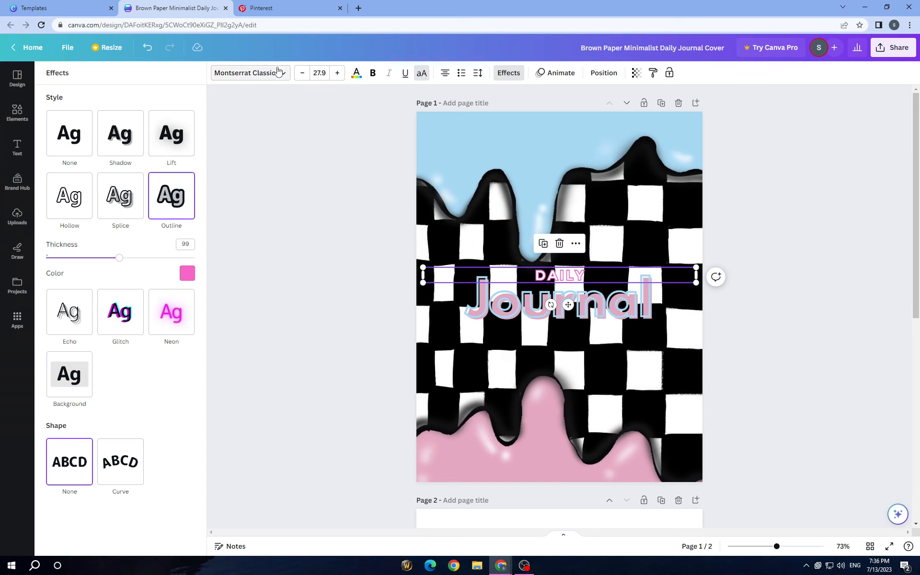
# - Change the font of the "DAILY" text to Libre Baskerville and deselect it
pyautogui.click(263, 79)
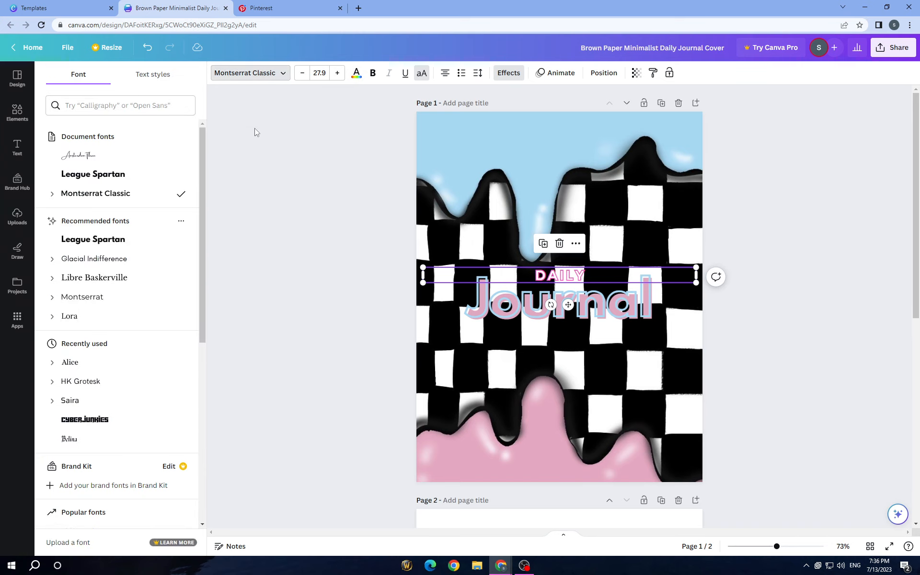
pyautogui.scroll(-3, 315, 283)
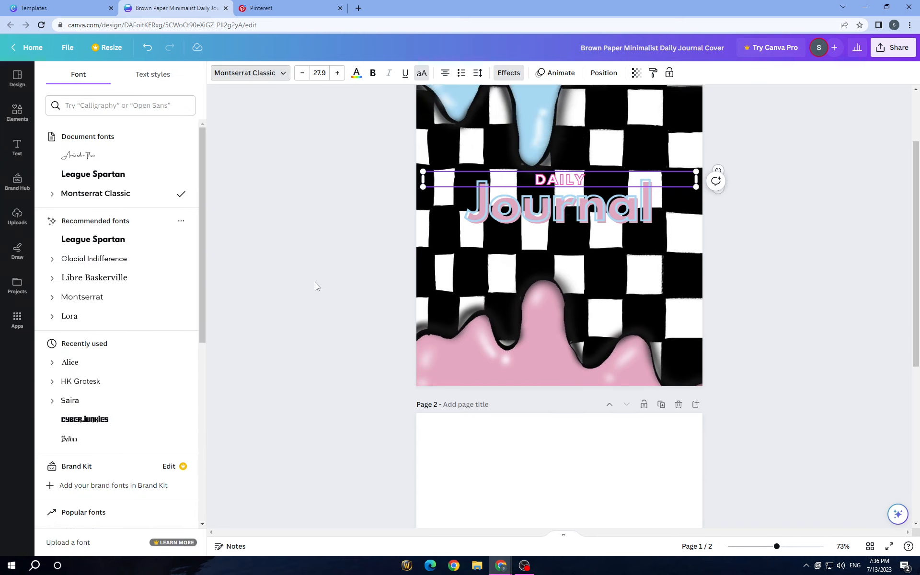
pyautogui.scroll(3, 240, 264)
pyautogui.click(140, 285)
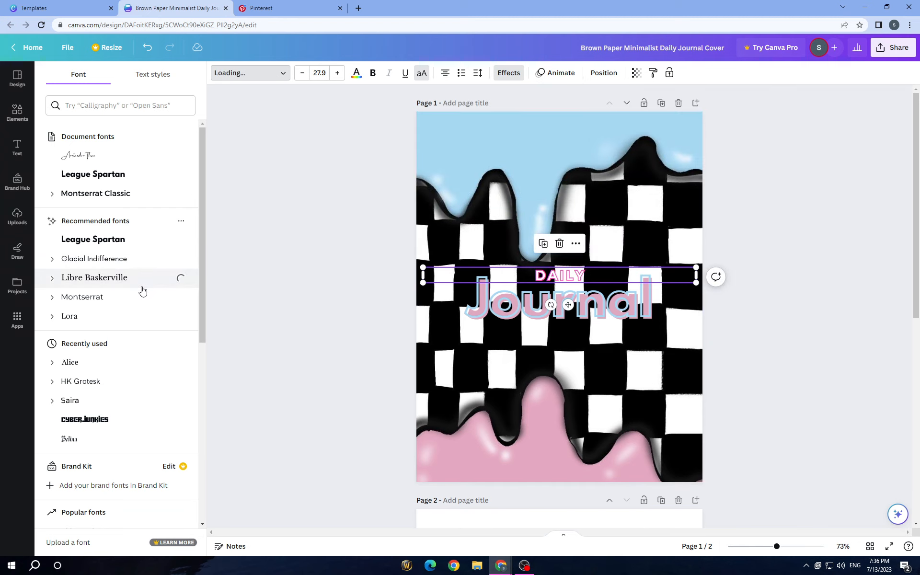
pyautogui.press('Escape')
pyautogui.click(305, 285)
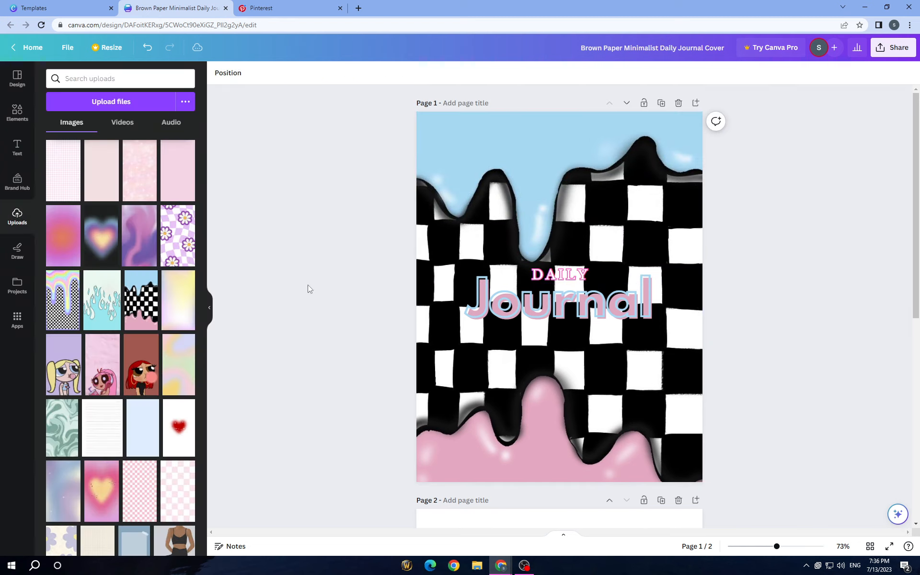
# - Show the full collection of recently used elements
pyautogui.click(16, 112)
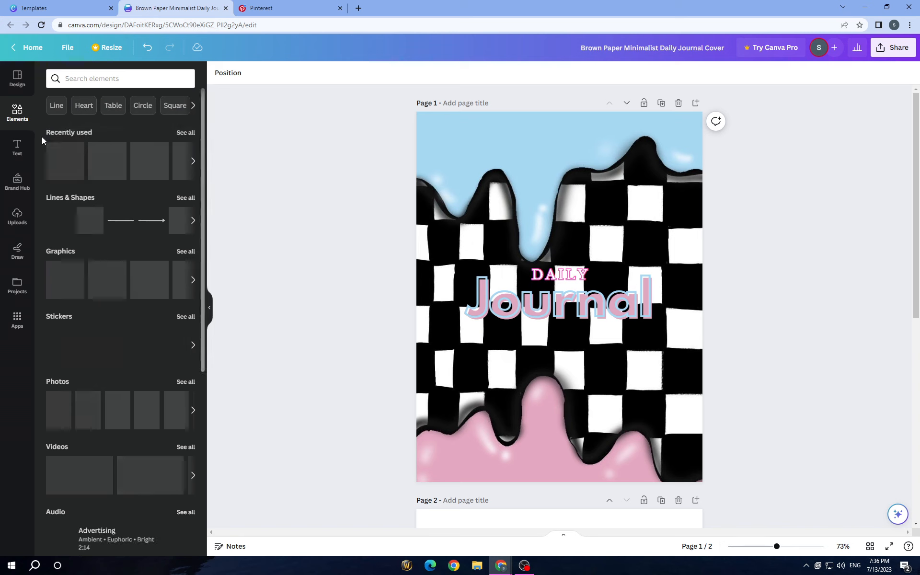
pyautogui.click(185, 133)
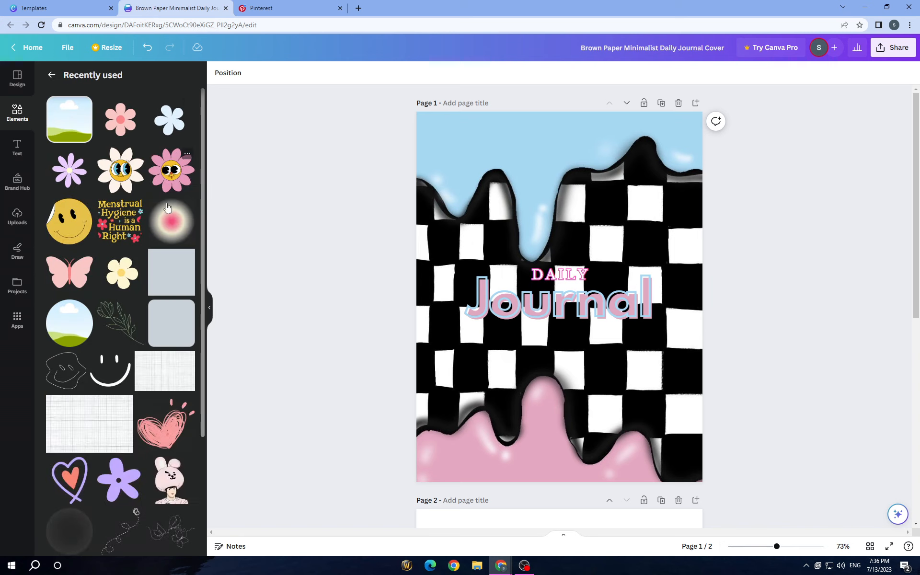
# - Try the plain yellow smiley and a round daisy badge from its magic recommendations on the cover, and remove both
pyautogui.click(73, 218)
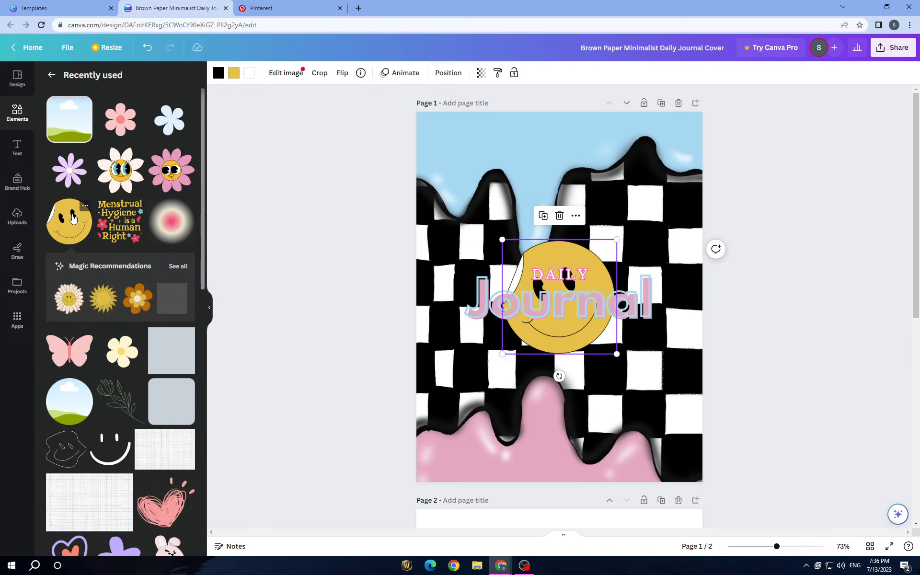
pyautogui.click(175, 224)
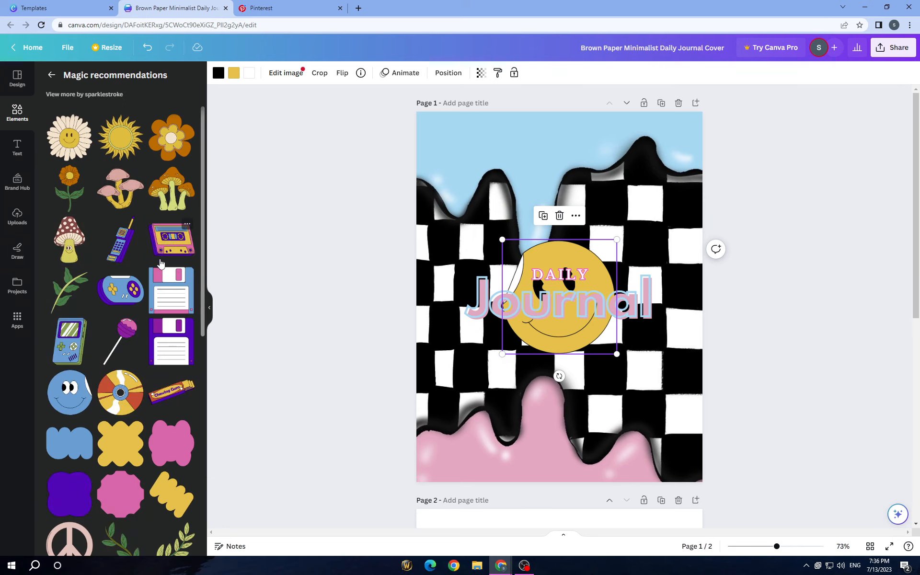
pyautogui.scroll(-5, 166, 249)
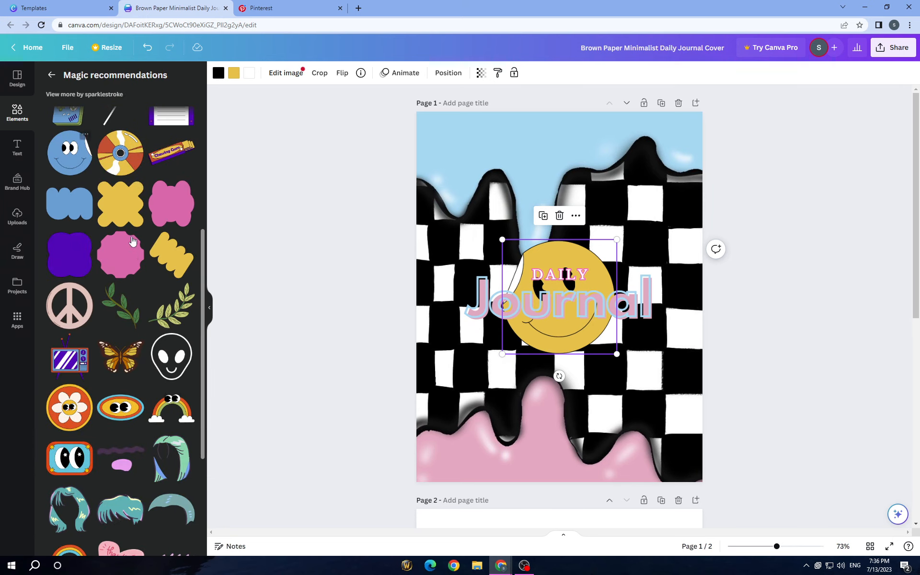
pyautogui.scroll(-3, 86, 245)
pyautogui.scroll(-1, 88, 250)
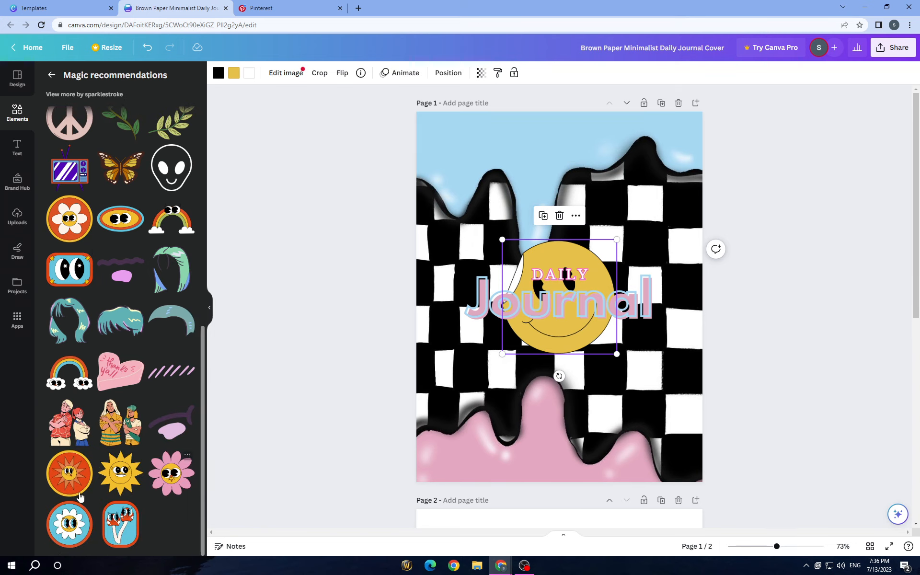
pyautogui.click(68, 532)
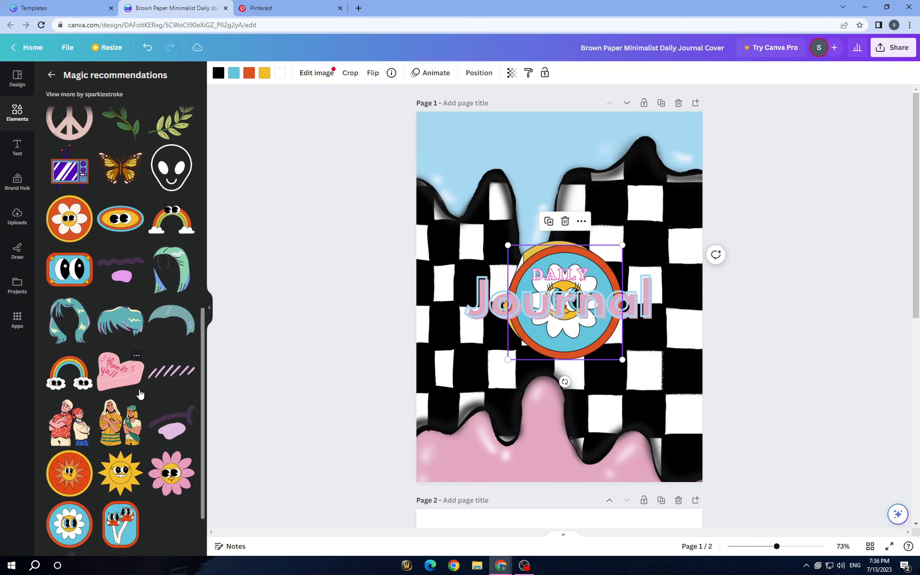
pyautogui.scroll(7, 140, 393)
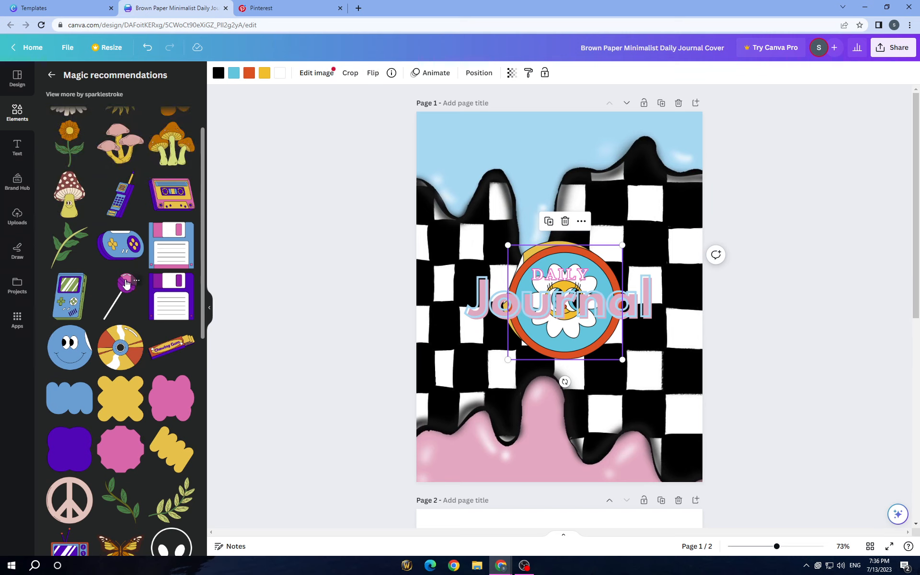
pyautogui.scroll(1, 125, 283)
pyautogui.click(50, 75)
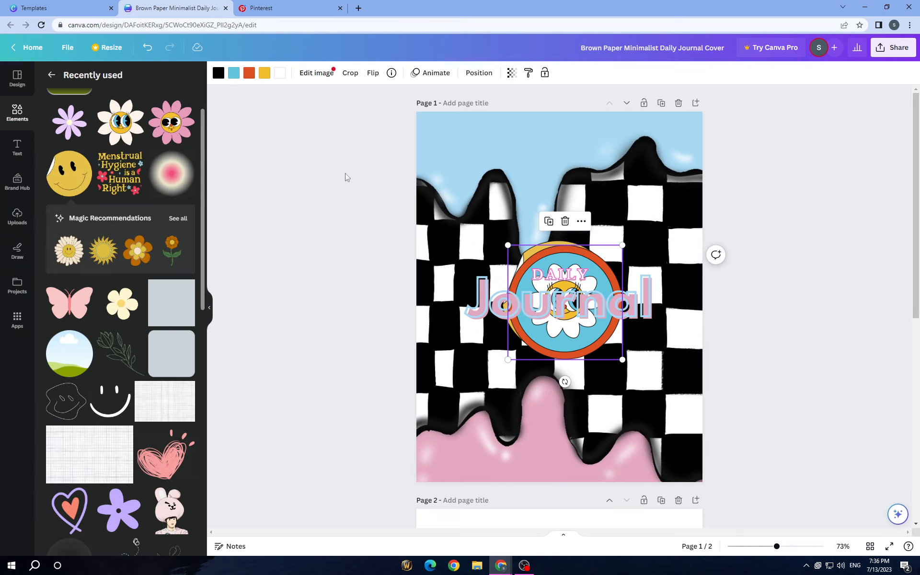
pyautogui.hotkey('ctrl', 'z')
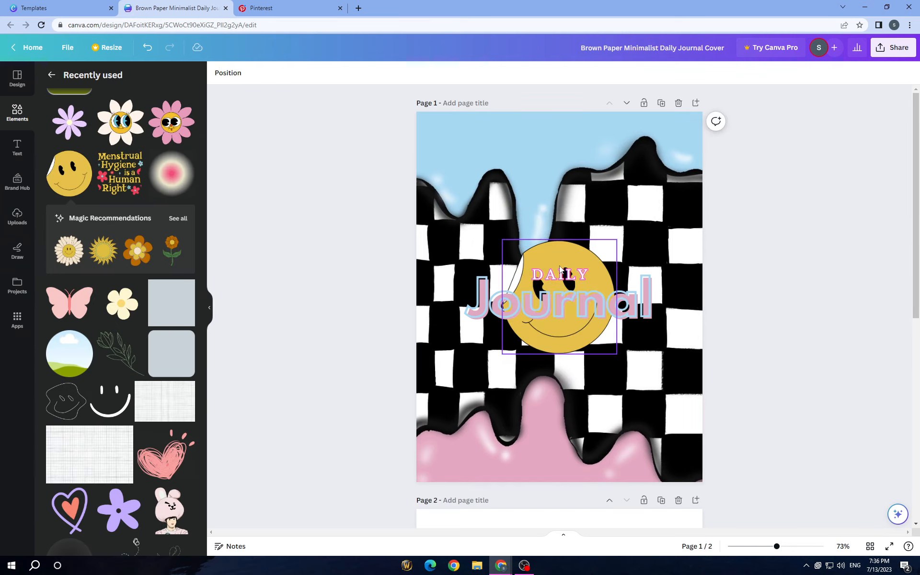
pyautogui.click(559, 254)
pyautogui.click(558, 216)
# - Add the pink daisy character from the recently used elements and show all of its magic recommendations
pyautogui.scroll(-3, 179, 239)
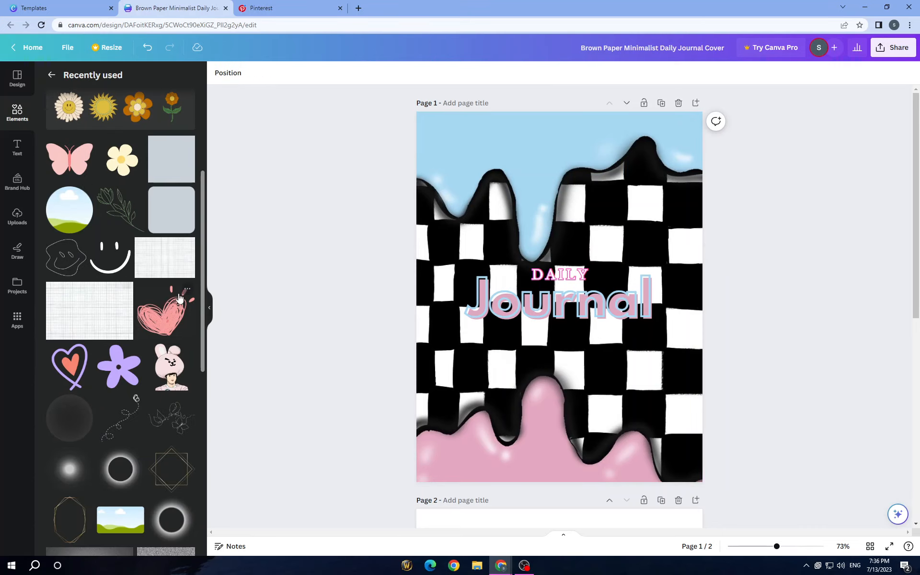
pyautogui.scroll(4, 179, 299)
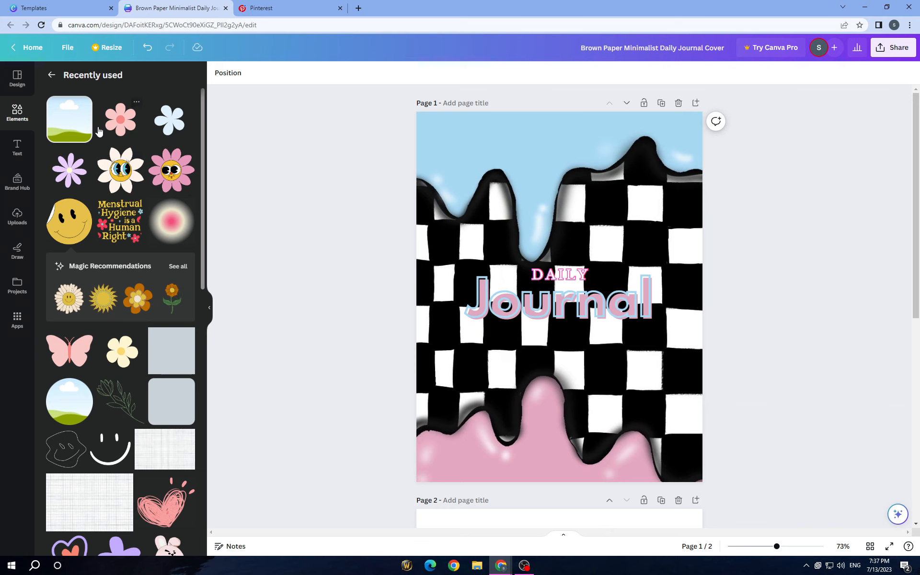
pyautogui.click(178, 173)
pyautogui.scroll(-1, 165, 275)
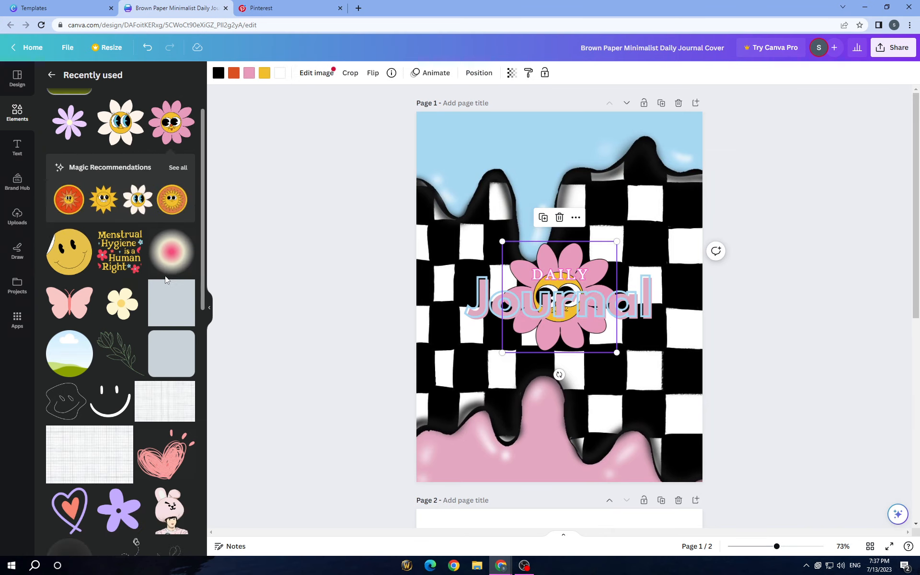
pyautogui.click(177, 167)
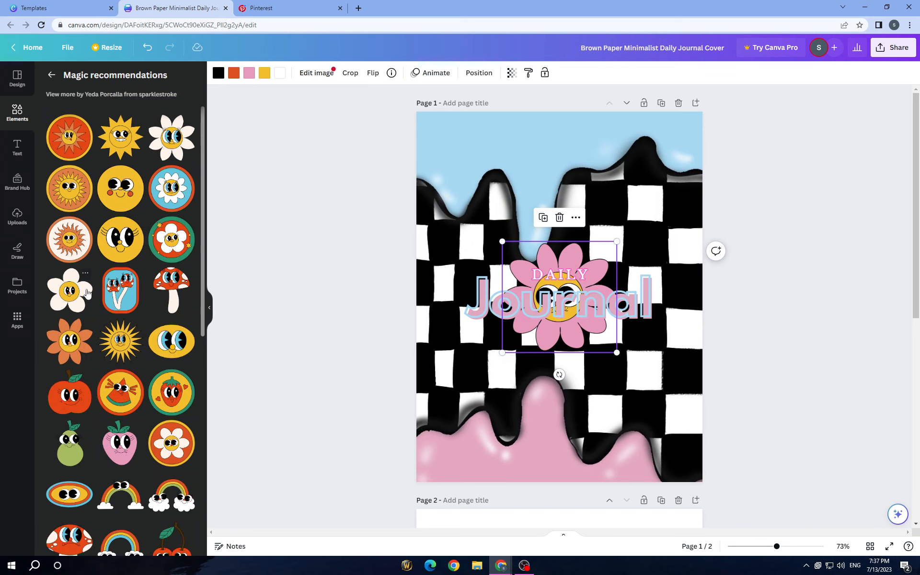
# - Add the yellow smiley with eyelashes, the white flower and the pink strawberry characters from the magic recommendations to the cover
pyautogui.click(127, 252)
pyautogui.scroll(-2, 94, 309)
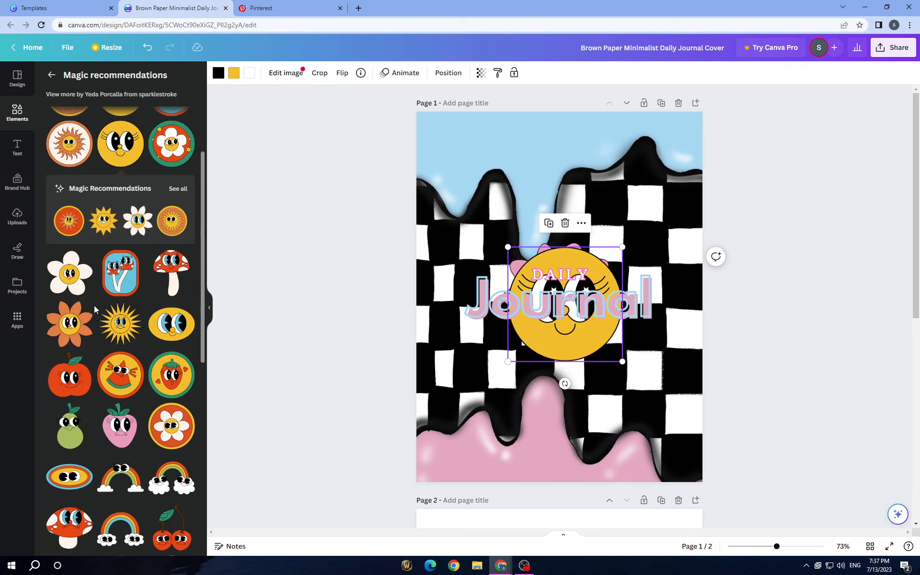
pyautogui.click(63, 280)
pyautogui.click(138, 434)
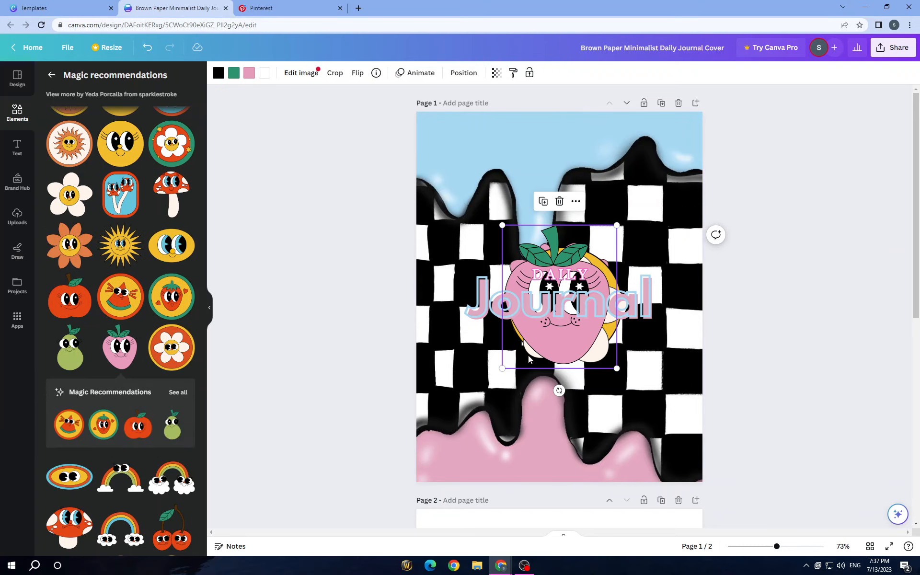
# - Shrink the pink strawberry and place it above the start of the "Journal" title, near the page's left edge
pyautogui.moveTo(528, 355); pyautogui.dragTo(449, 394)
pyautogui.moveTo(536, 407); pyautogui.dragTo(473, 327)
pyautogui.moveTo(430, 305); pyautogui.dragTo(455, 257)
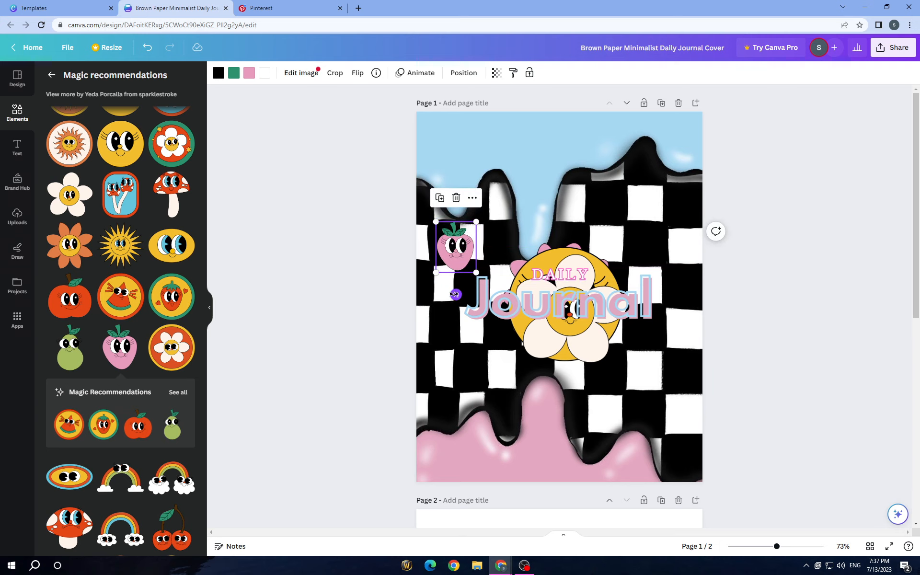
# - Shrink the white flower and the yellow smiley, placing the flower below the title's right end and the smiley below its left end
pyautogui.click(587, 342)
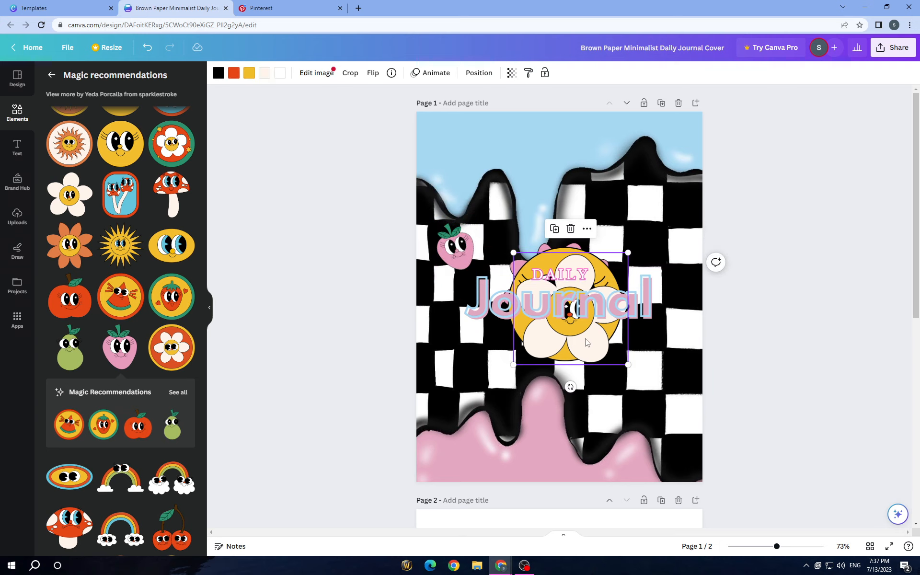
pyautogui.moveTo(587, 342); pyautogui.dragTo(482, 367)
pyautogui.click(597, 343)
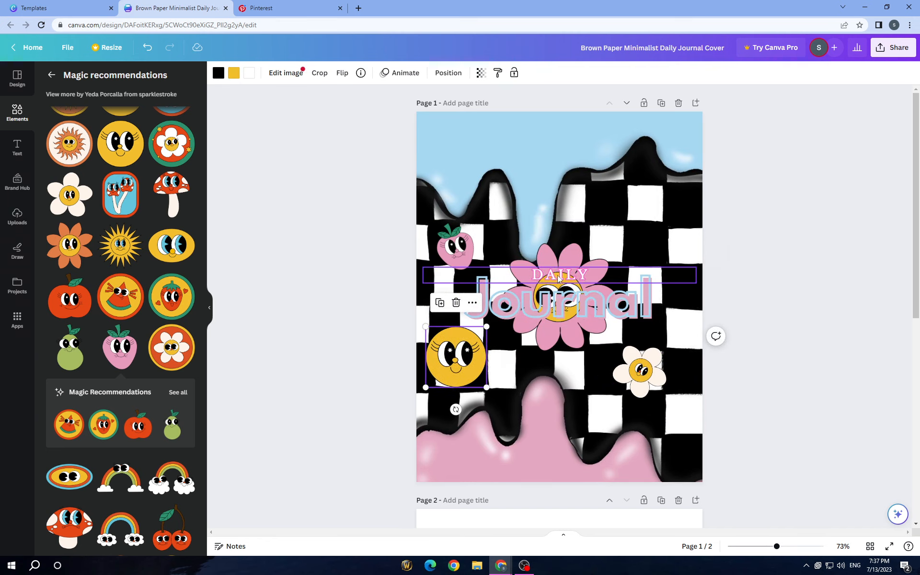
# - Shrink the pink daisy and rearrange the stickers: smiley above "DAILY", pink daisy above the title's right end, white flower below its left end
pyautogui.click(570, 254)
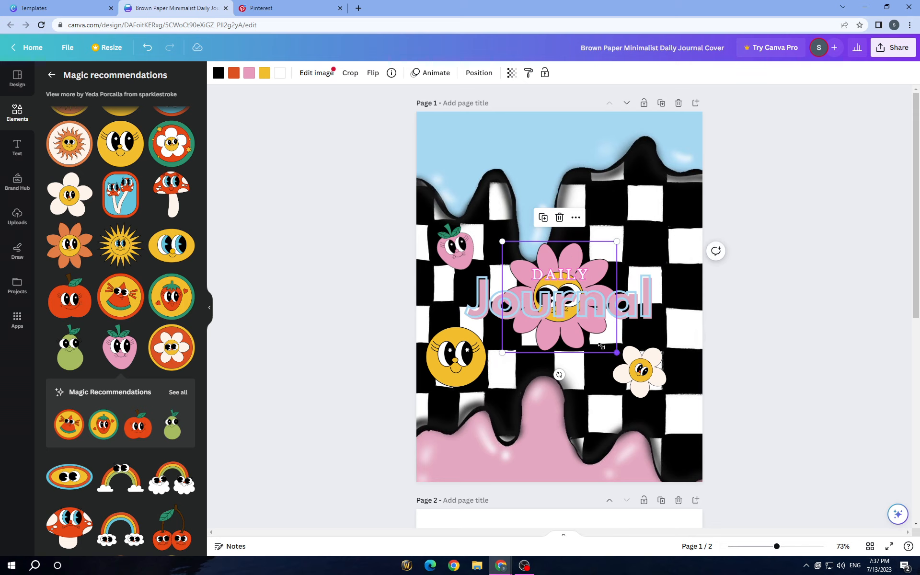
pyautogui.moveTo(601, 346); pyautogui.dragTo(528, 364)
pyautogui.moveTo(436, 351); pyautogui.dragTo(571, 207)
pyautogui.moveTo(659, 374); pyautogui.dragTo(656, 249)
# - Try the pink gingham heart from the magic recommendations below the right end of the title, and delete it
pyautogui.scroll(-2, 159, 290)
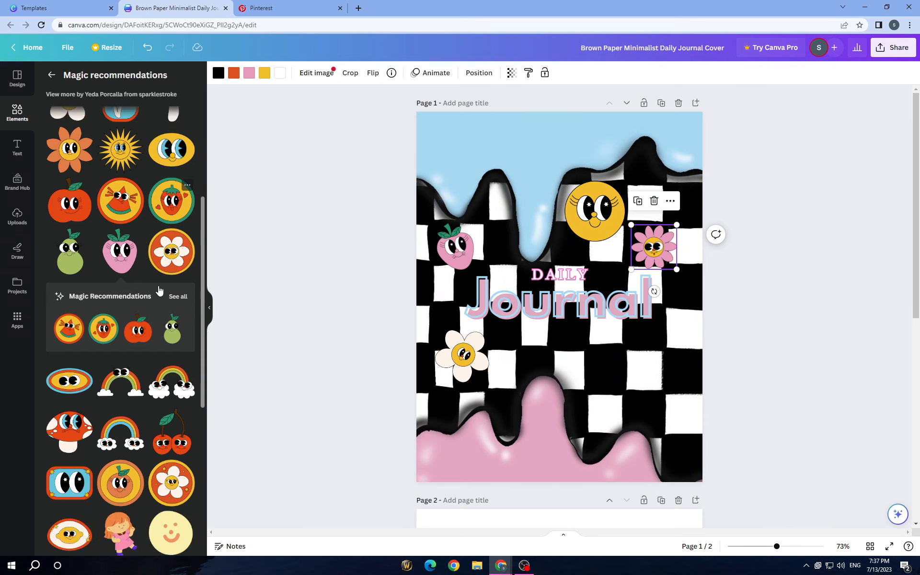
pyautogui.scroll(-3, 167, 157)
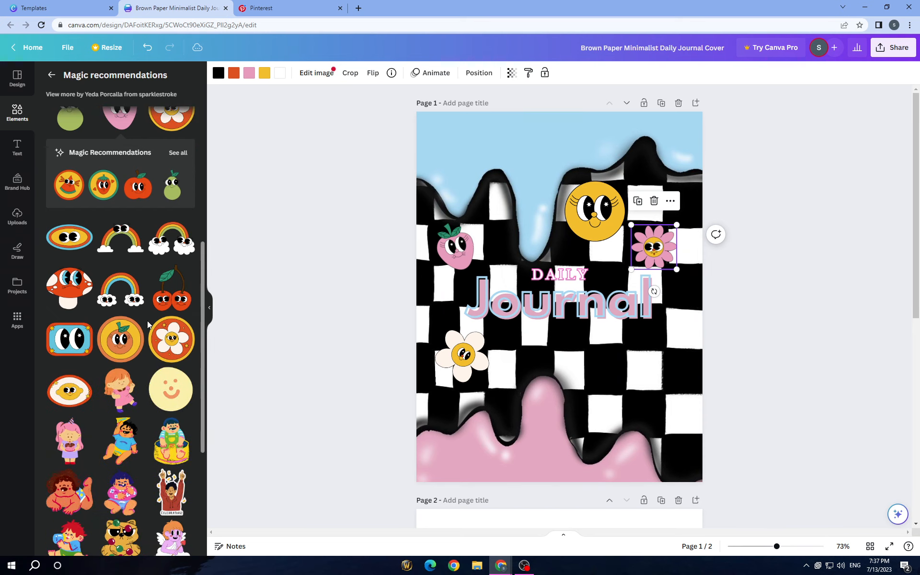
pyautogui.scroll(-2, 159, 308)
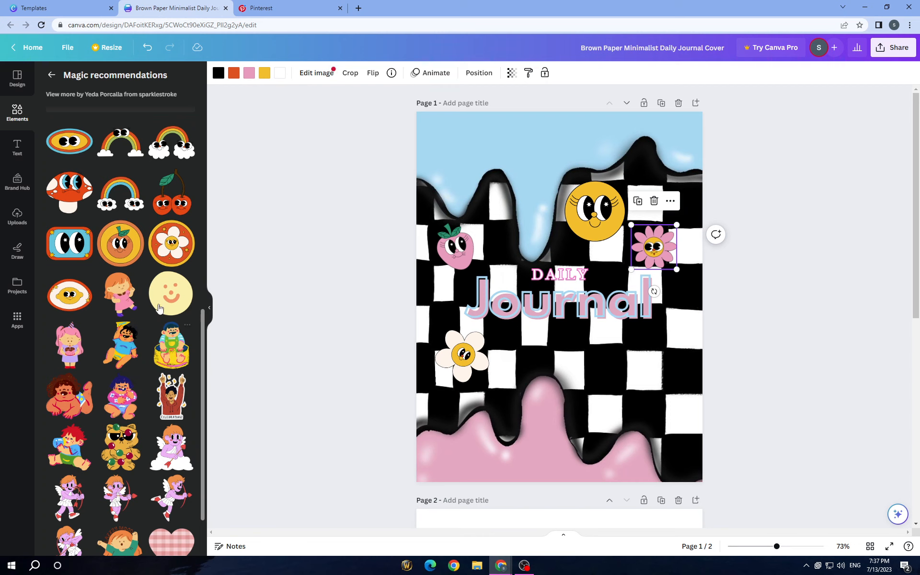
pyautogui.scroll(-2, 170, 326)
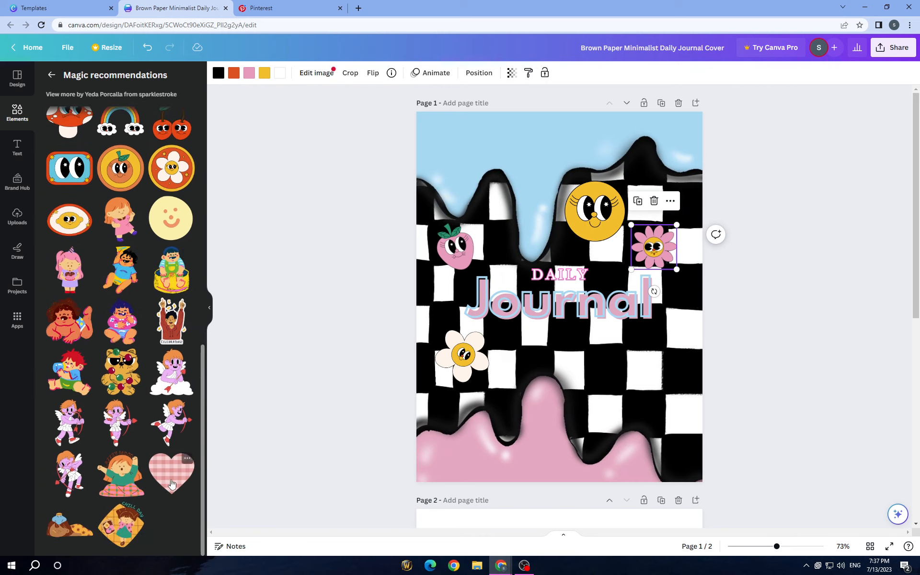
pyautogui.click(172, 484)
pyautogui.moveTo(553, 339); pyautogui.dragTo(650, 417)
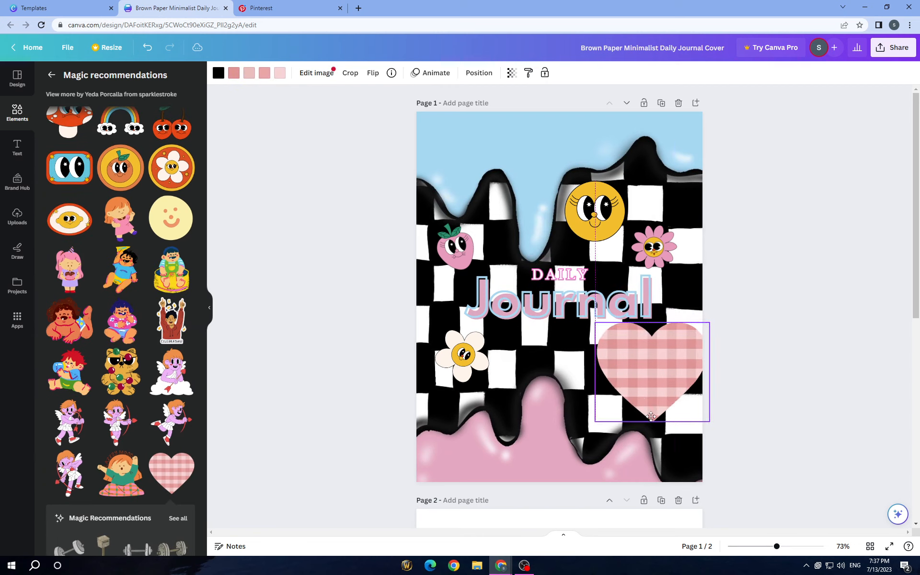
pyautogui.click(631, 305)
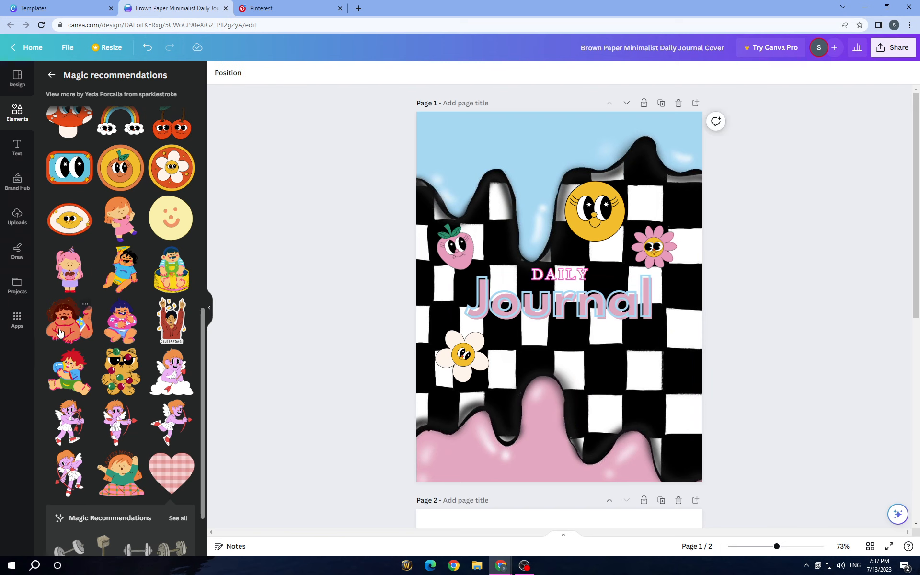
# - Add the green-ringed red flower badge and a second white flower character from the magic recommendations to the cover
pyautogui.scroll(-2, 60, 332)
pyautogui.scroll(10, 124, 472)
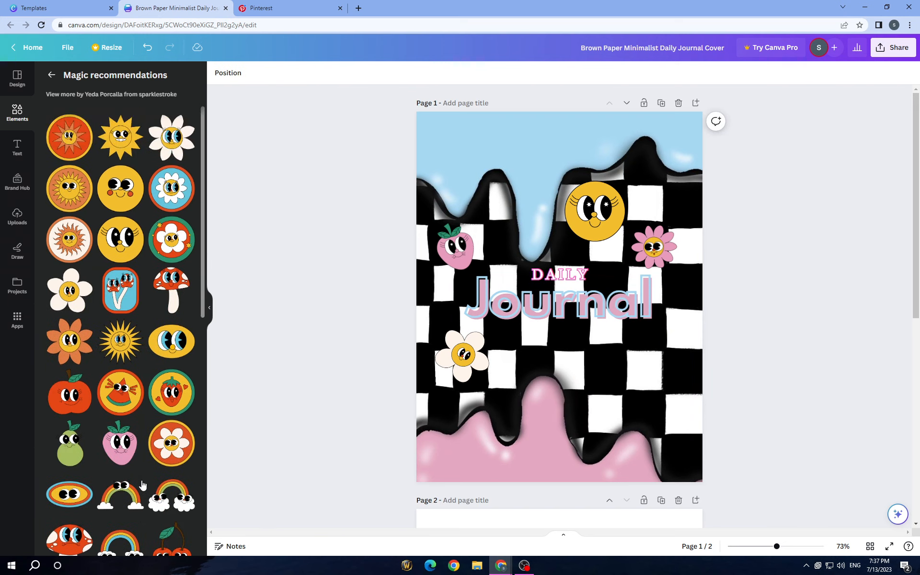
pyautogui.click(178, 205)
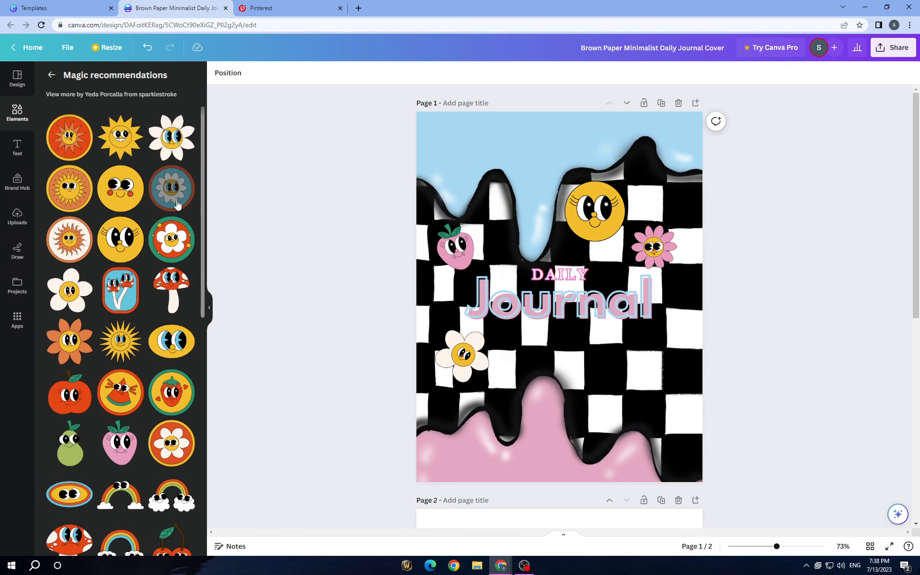
pyautogui.click(171, 240)
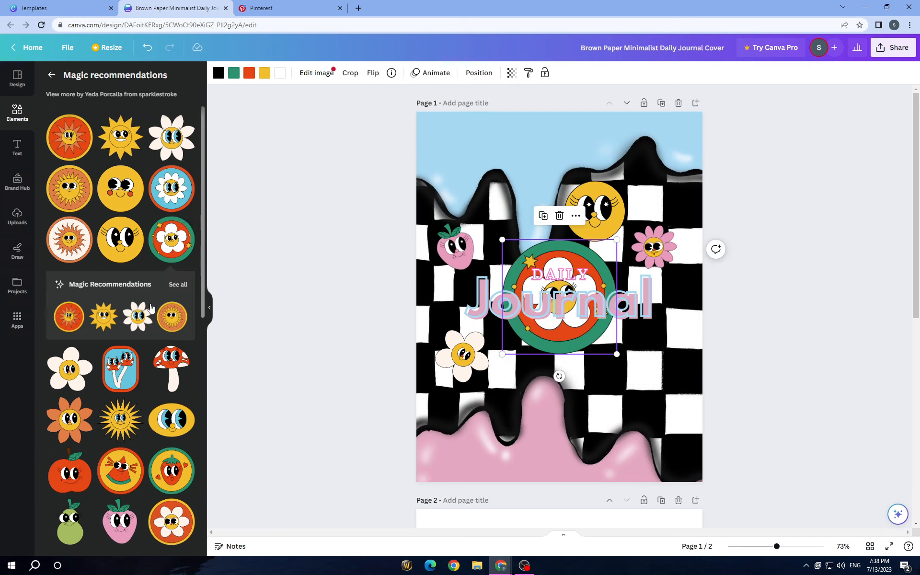
pyautogui.click(80, 382)
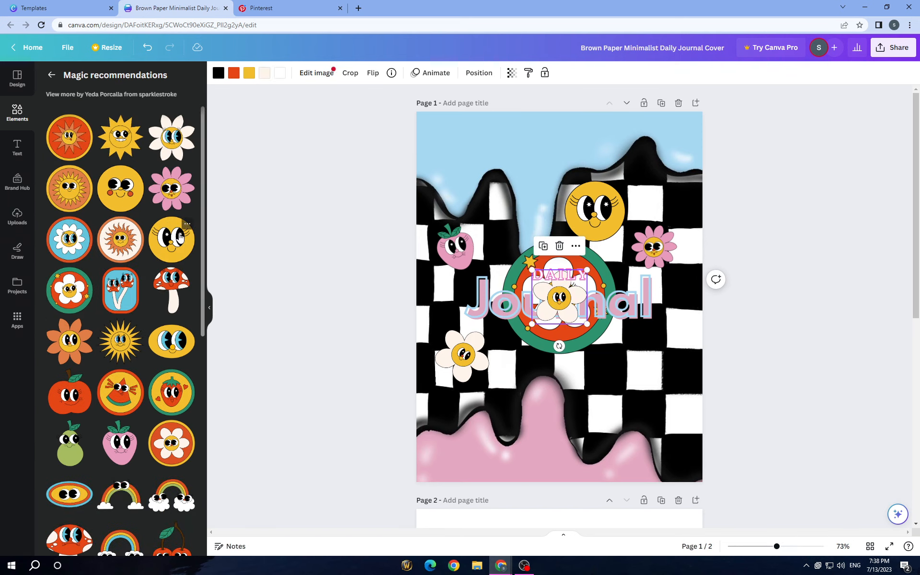
pyautogui.scroll(-10, 180, 235)
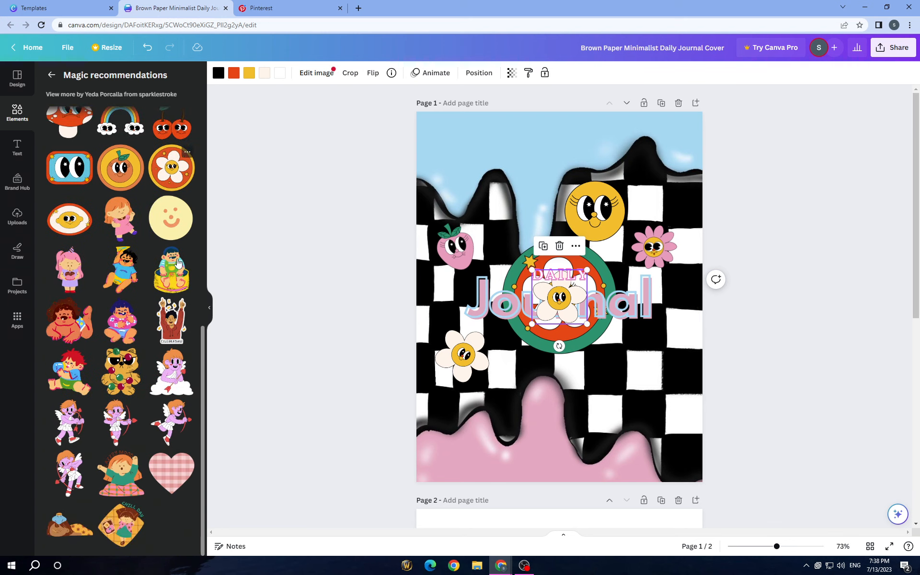
pyautogui.scroll(6, 172, 339)
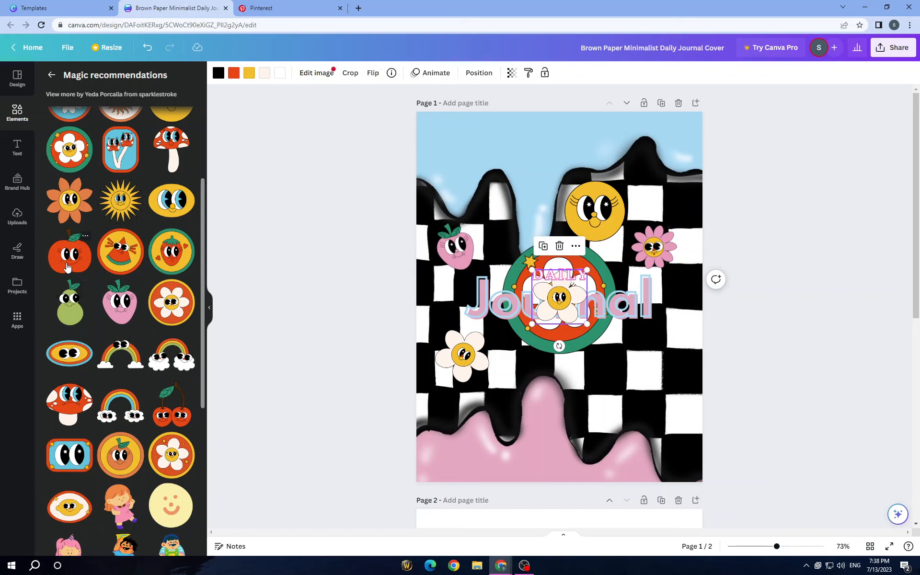
# - Add the red-ringed blue daisy badge from the magic recommendations and place it below the title's right end
pyautogui.scroll(3, 69, 261)
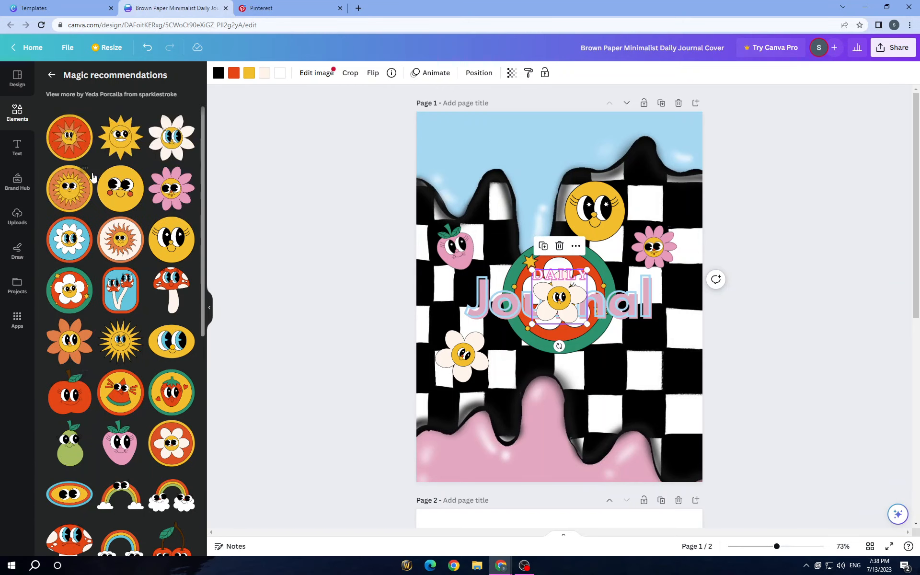
pyautogui.click(69, 240)
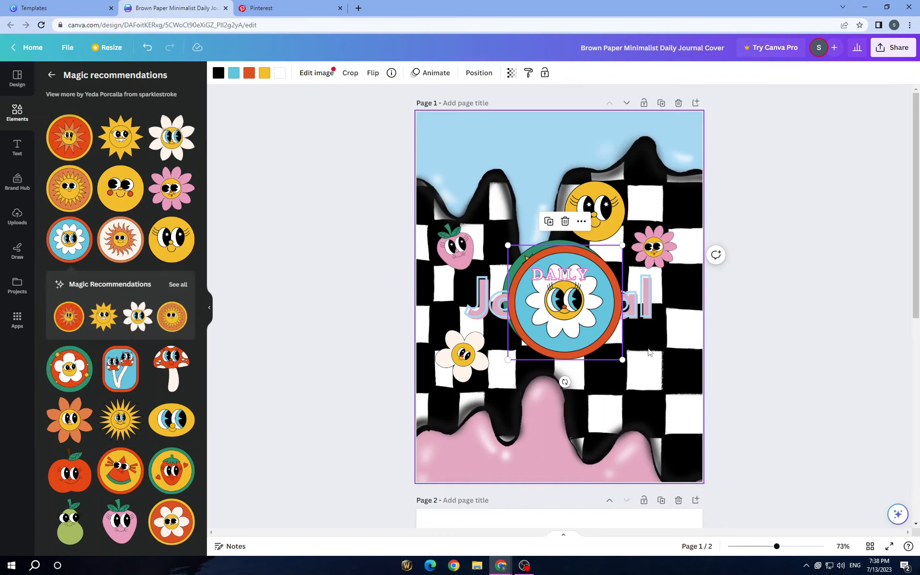
pyautogui.moveTo(581, 346); pyautogui.dragTo(638, 422)
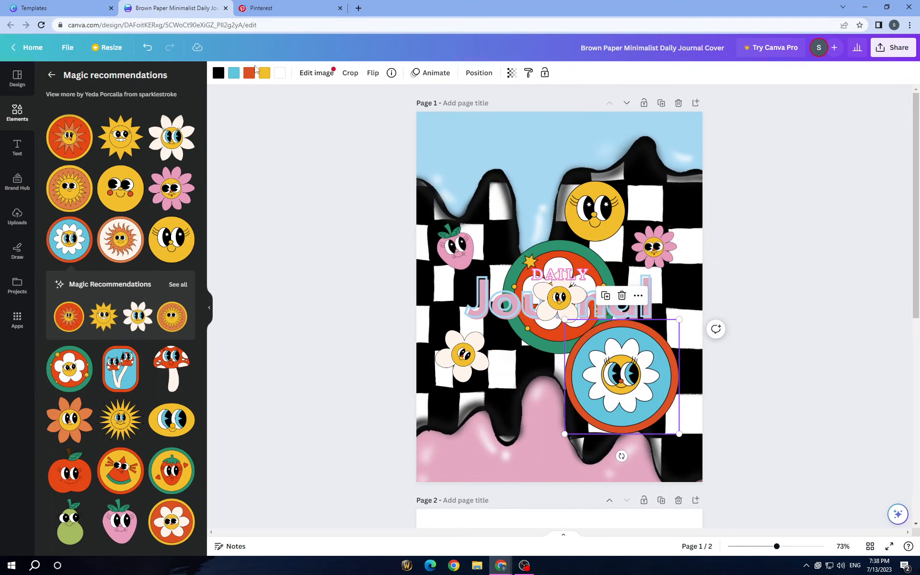
# - Recolor the blue daisy badge's outer ring coral red, and shrink and tilt the badge below the title's right end
pyautogui.click(250, 73)
pyautogui.click(113, 166)
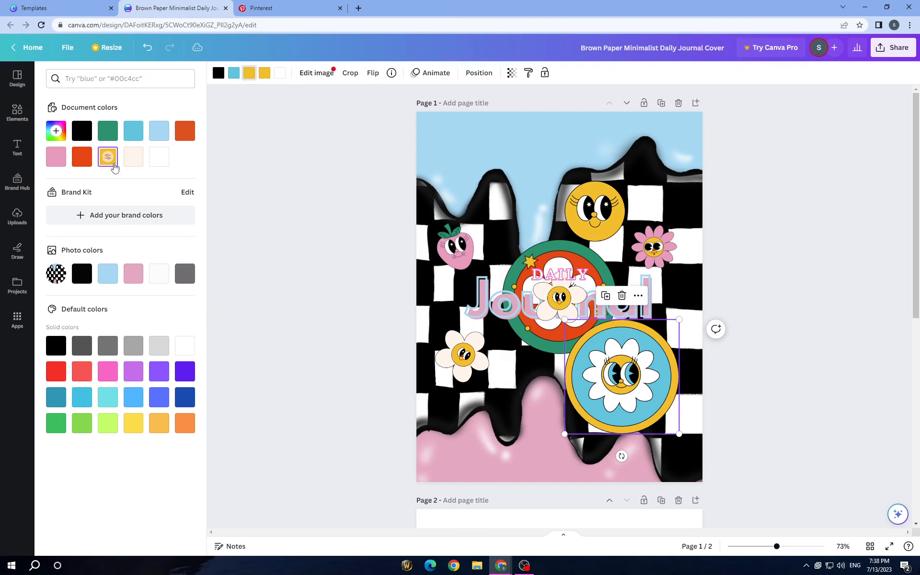
pyautogui.click(134, 132)
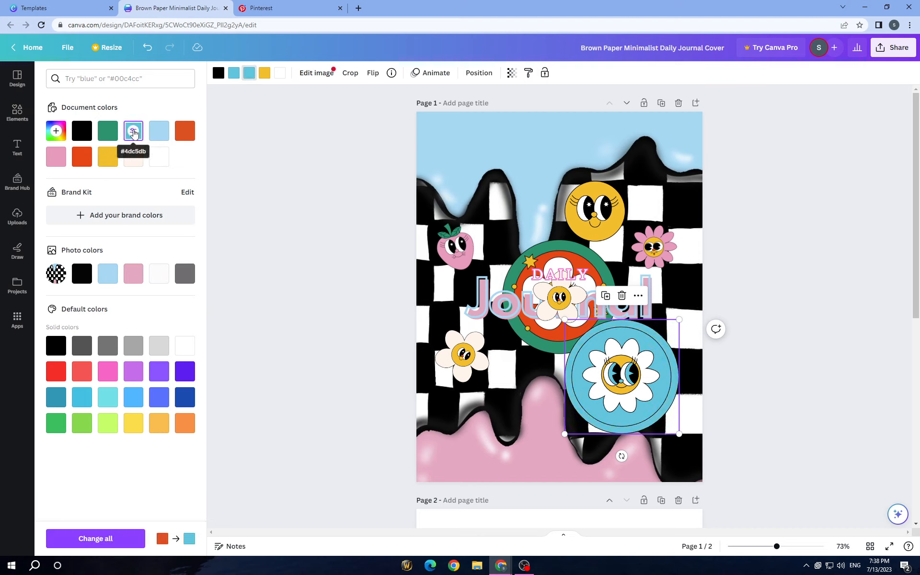
pyautogui.click(159, 130)
pyautogui.click(82, 158)
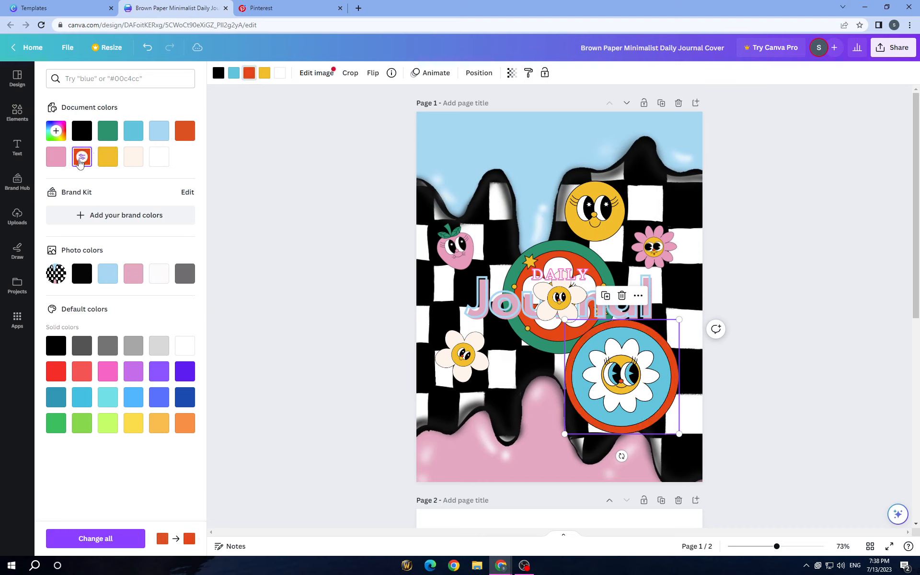
pyautogui.click(84, 377)
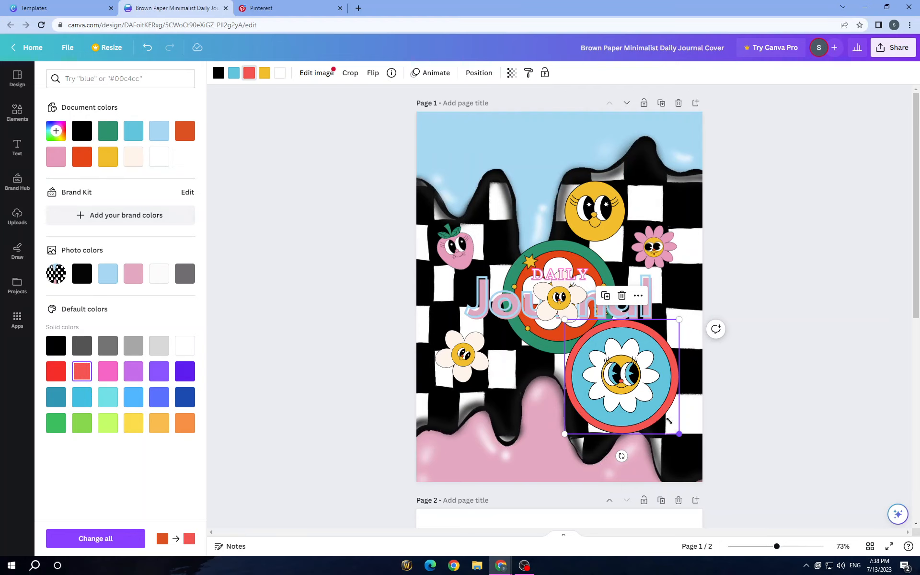
pyautogui.moveTo(669, 421); pyautogui.dragTo(572, 405)
pyautogui.moveTo(594, 350); pyautogui.dragTo(636, 367)
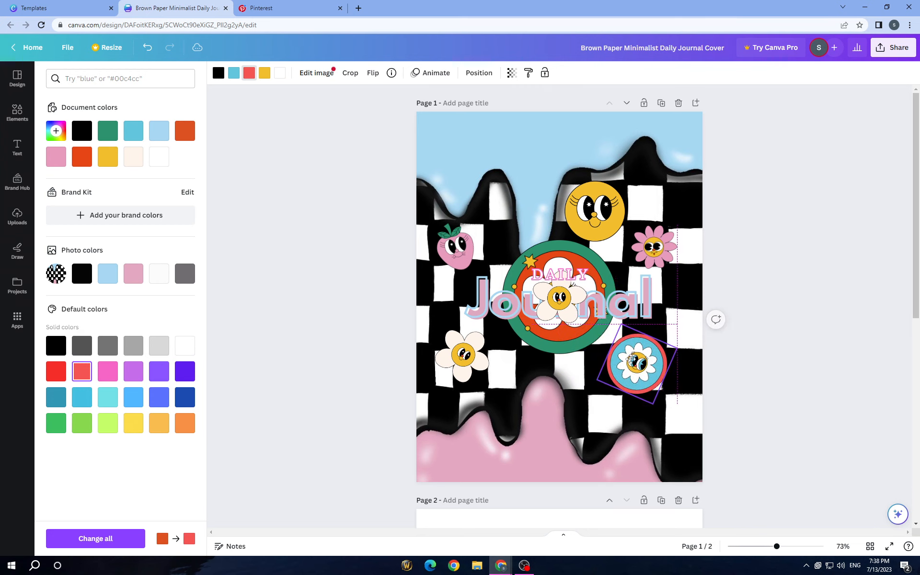
# - Delete the white flower and the green-ringed red flower badge that cover the title
pyautogui.click(567, 324)
pyautogui.click(558, 248)
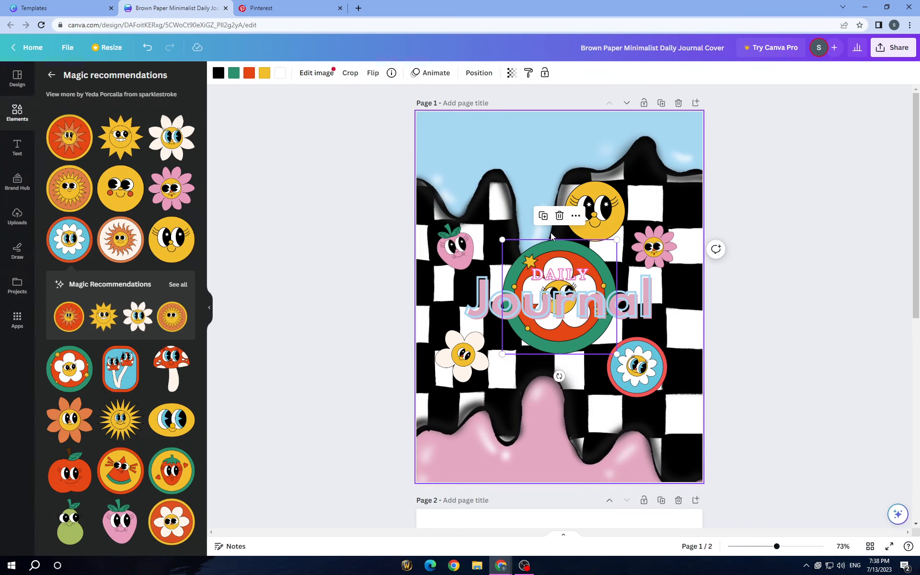
pyautogui.click(559, 216)
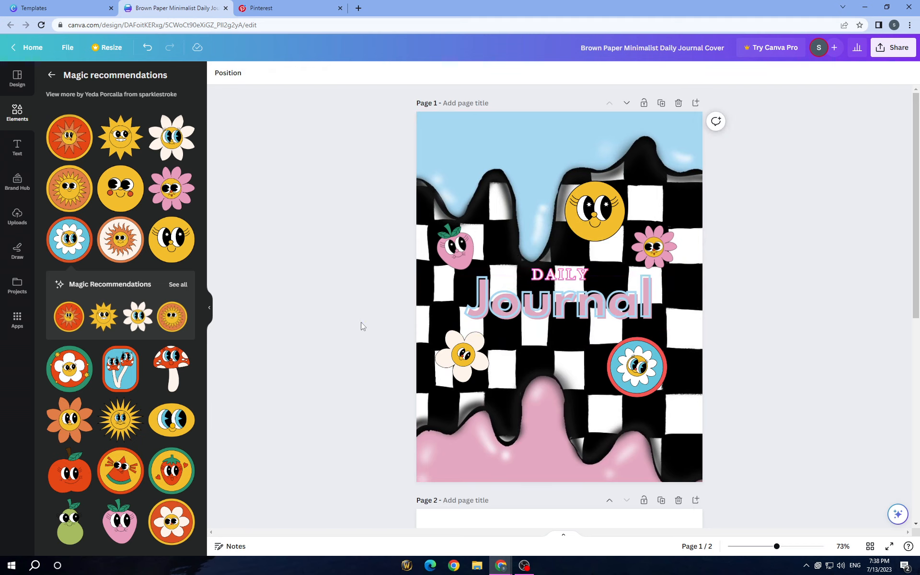
# - Try the transparency setting on the yellow smiley, leave it at 100, and deselect the sticker
pyautogui.click(600, 223)
pyautogui.click(481, 73)
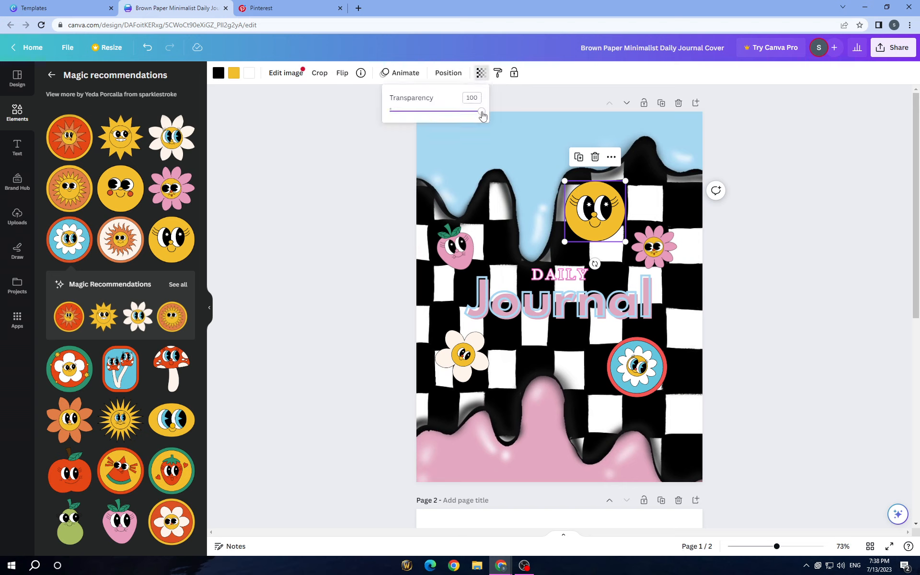
pyautogui.moveTo(480, 111)
pyautogui.mouseDown()
pyautogui.moveTo(468, 111)
pyautogui.moveTo(482, 111)
pyautogui.mouseUp()
pyautogui.click(384, 222)
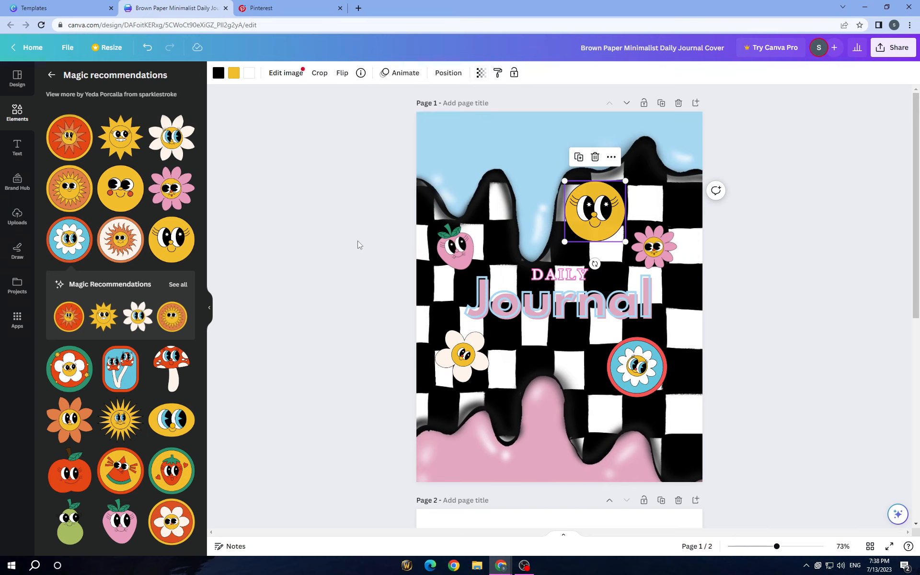
pyautogui.click(348, 282)
pyautogui.click(613, 228)
pyautogui.click(421, 290)
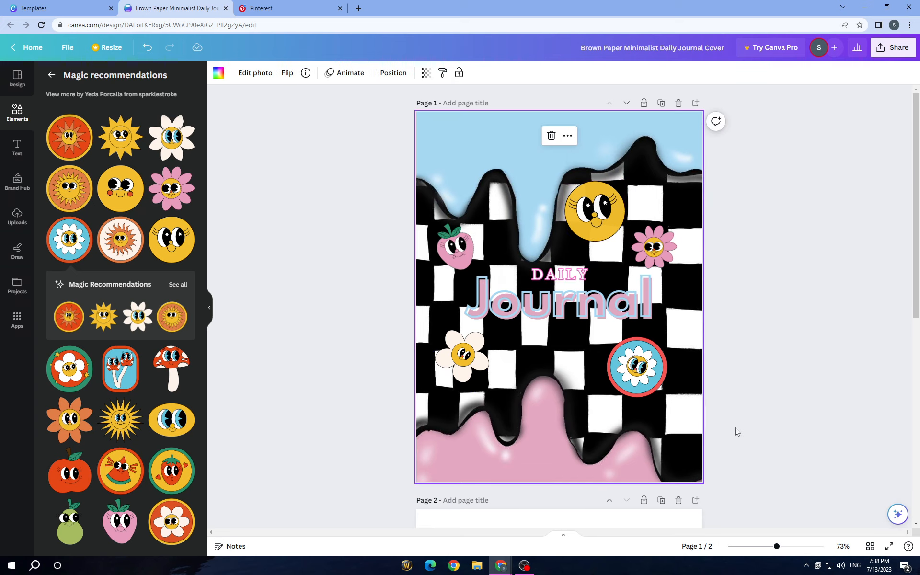
# - Set the uploaded pastel rainbow drip wallpaper with black-and-white checkers as the background of page 2
pyautogui.scroll(-4, 737, 432)
pyautogui.scroll(6, 639, 408)
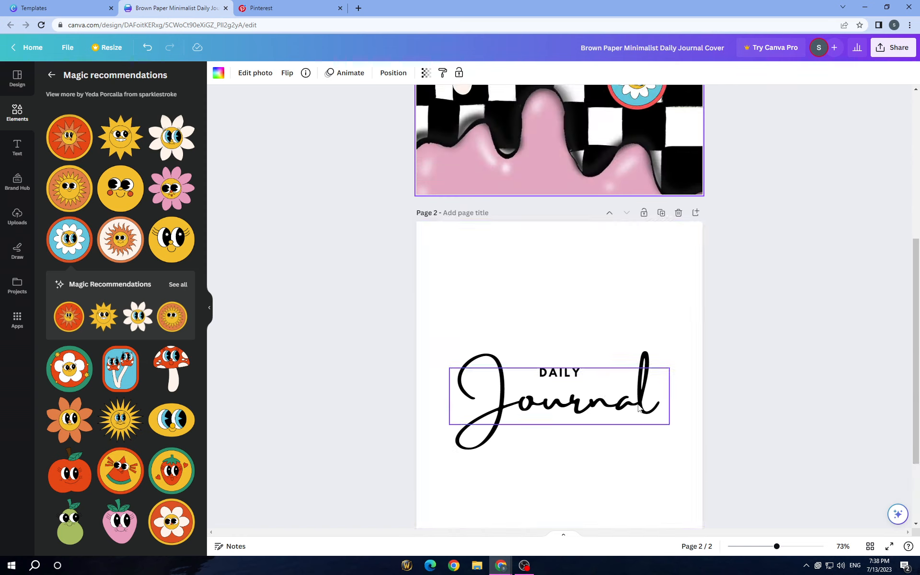
pyautogui.scroll(-5, 639, 408)
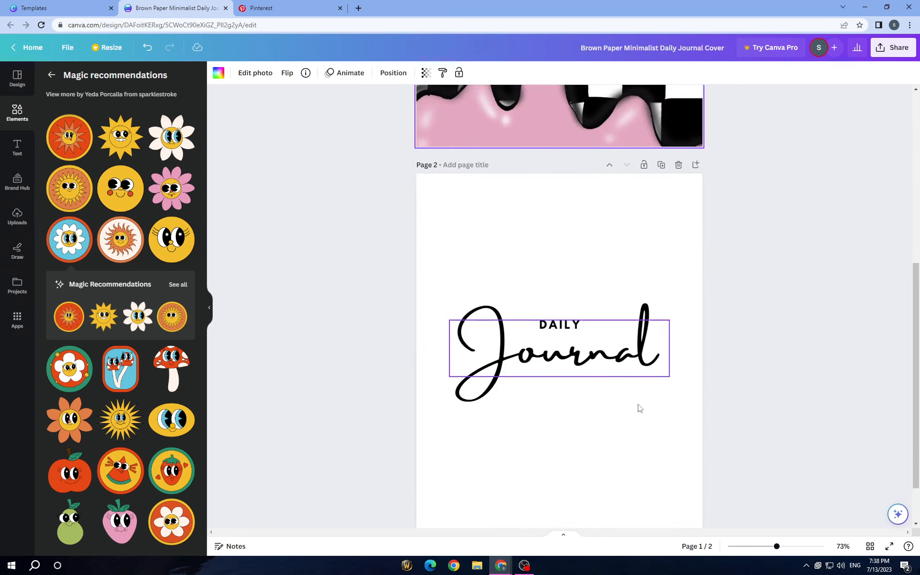
pyautogui.click(12, 233)
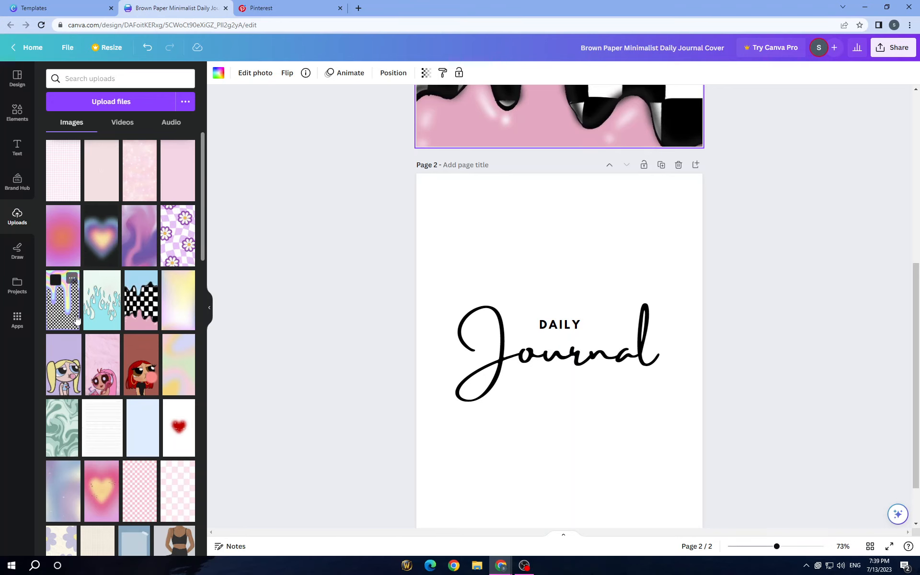
pyautogui.click(63, 302)
pyautogui.rightClick(542, 398)
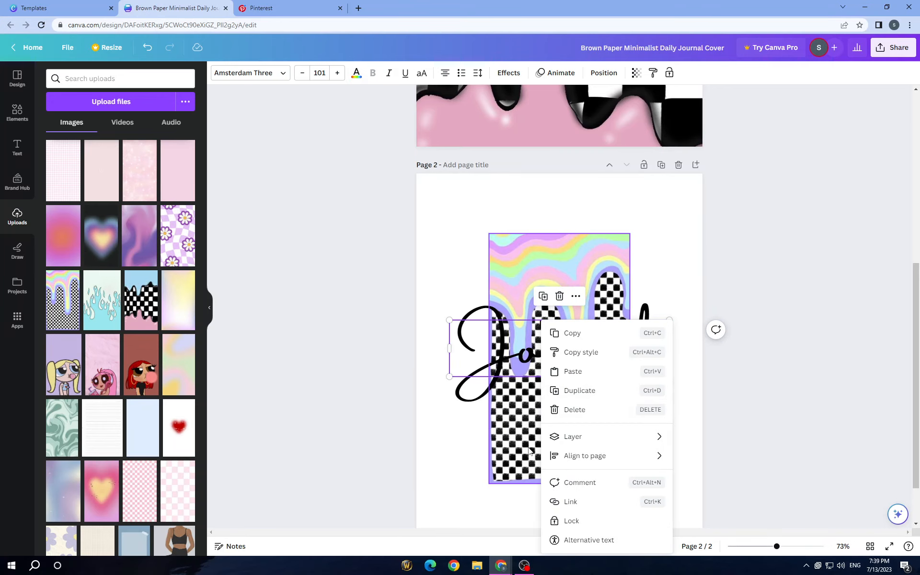
pyautogui.rightClick(525, 275)
pyautogui.click(568, 522)
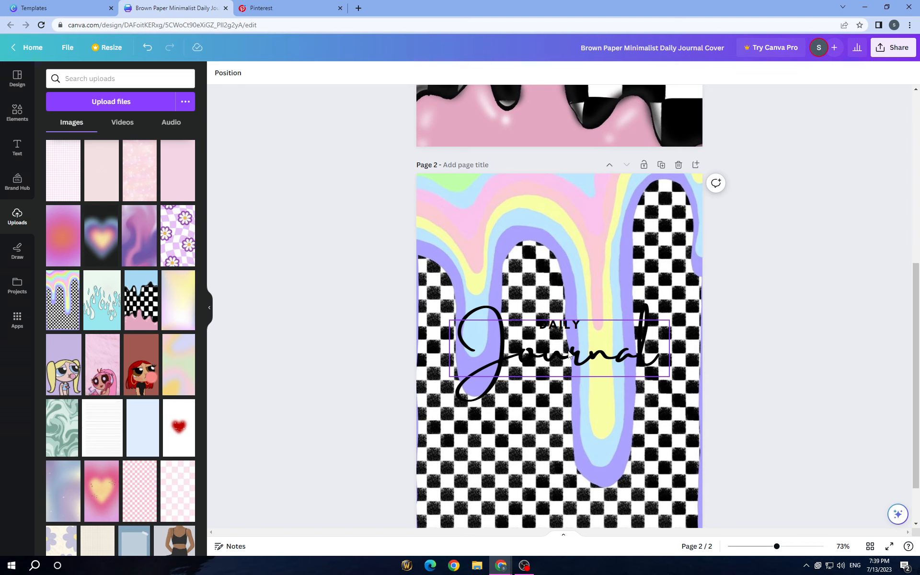
# - Move the "Journal" and "DAILY" texts to the bottom of page 2
pyautogui.moveTo(567, 351); pyautogui.dragTo(543, 513)
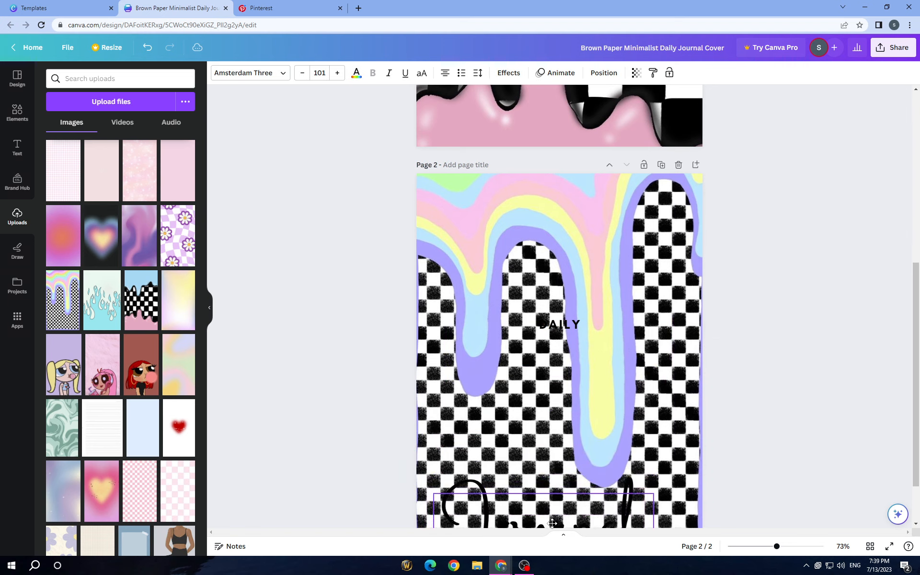
pyautogui.moveTo(565, 324); pyautogui.dragTo(531, 502)
pyautogui.scroll(-1, 578, 384)
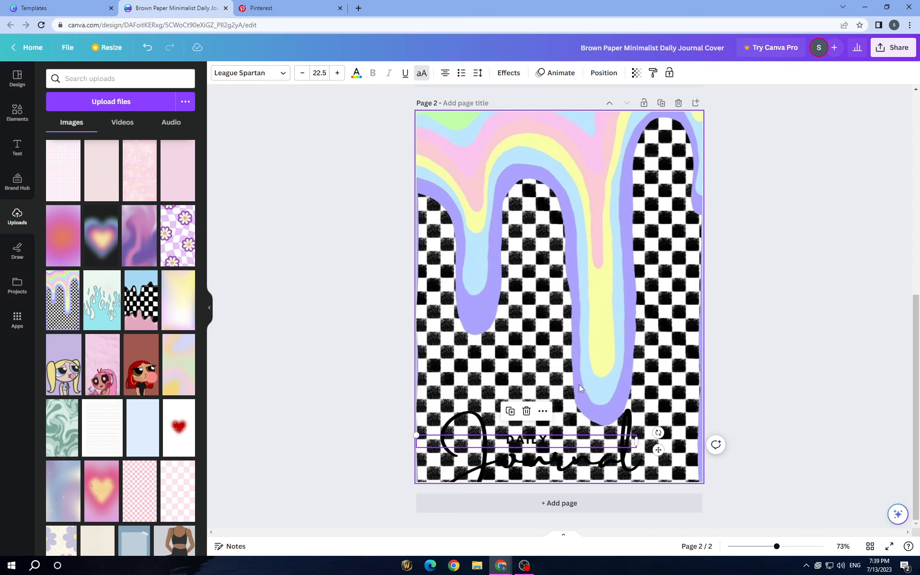
# - Check the download options with PNG as the file type for all pages, and close them without downloading
pyautogui.scroll(8, 579, 384)
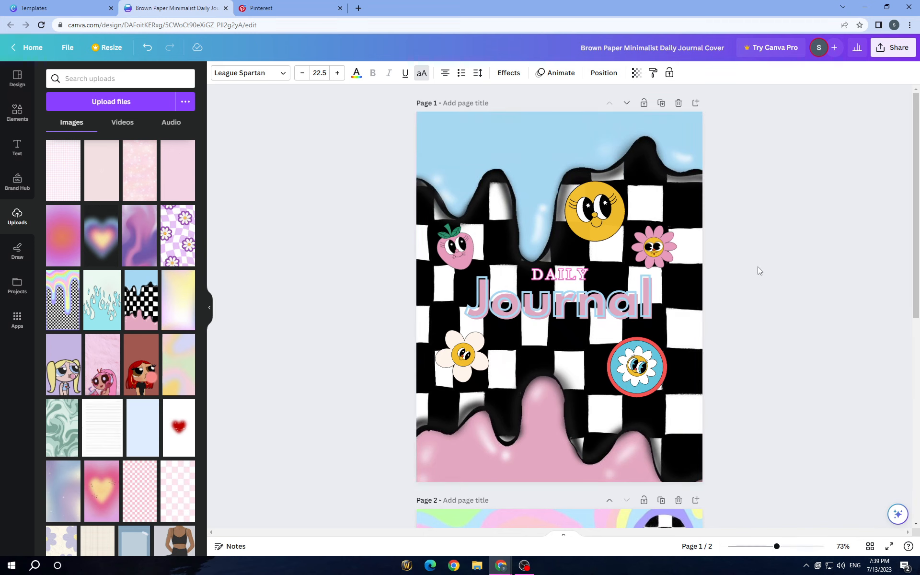
pyautogui.click(896, 48)
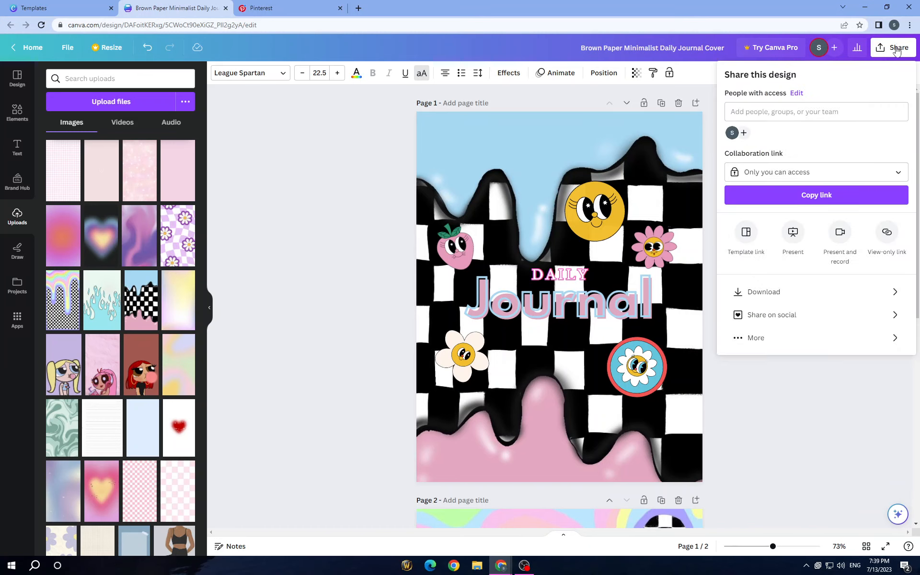
pyautogui.click(804, 301)
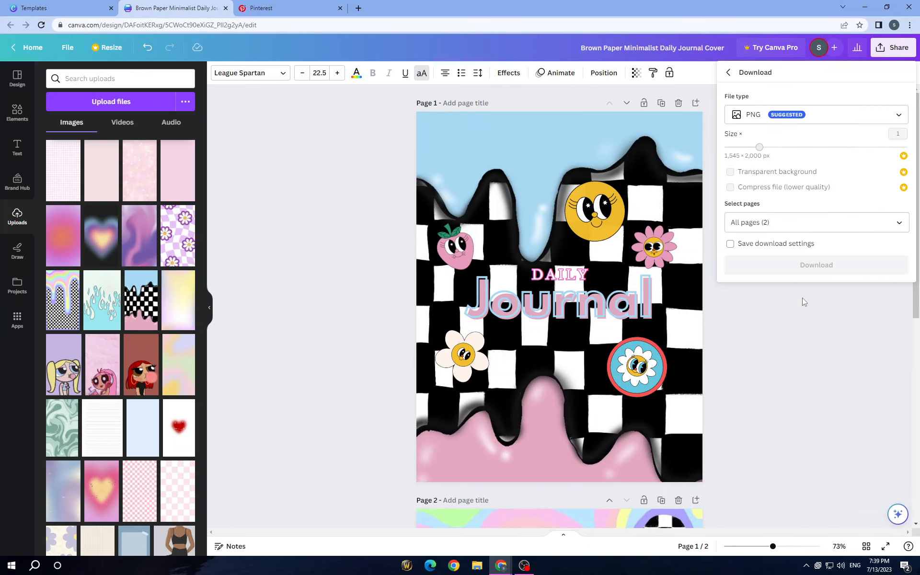
pyautogui.click(849, 117)
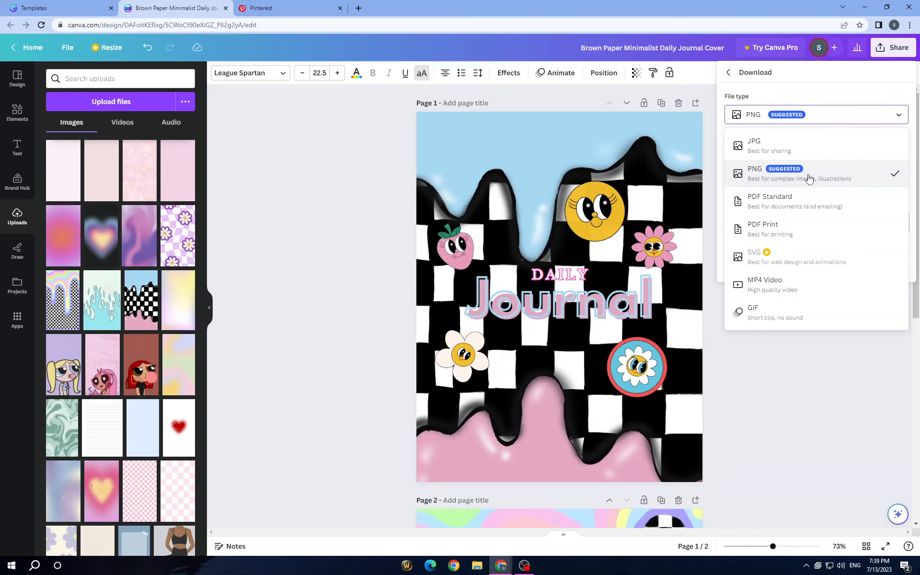
pyautogui.click(809, 179)
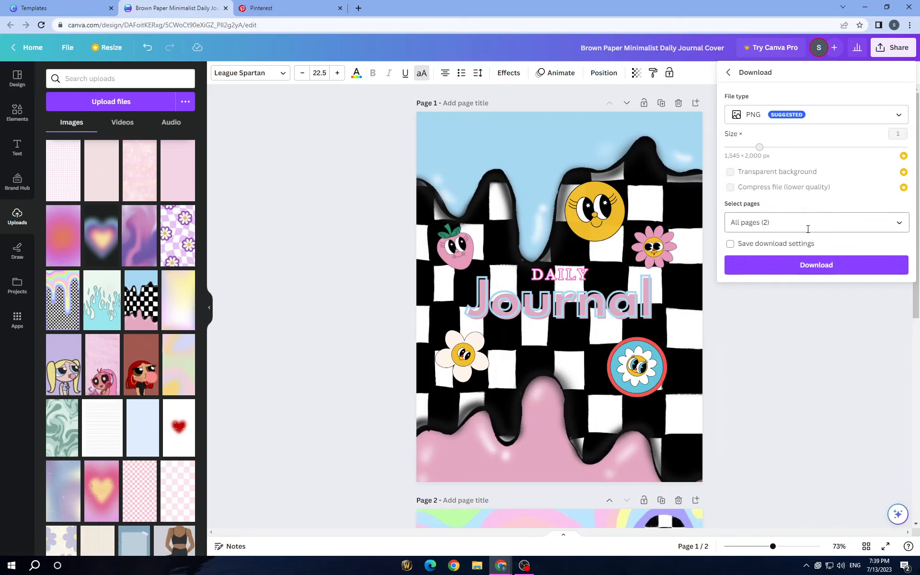
pyautogui.click(818, 327)
pyautogui.scroll(-8, 817, 327)
pyautogui.scroll(4, 813, 329)
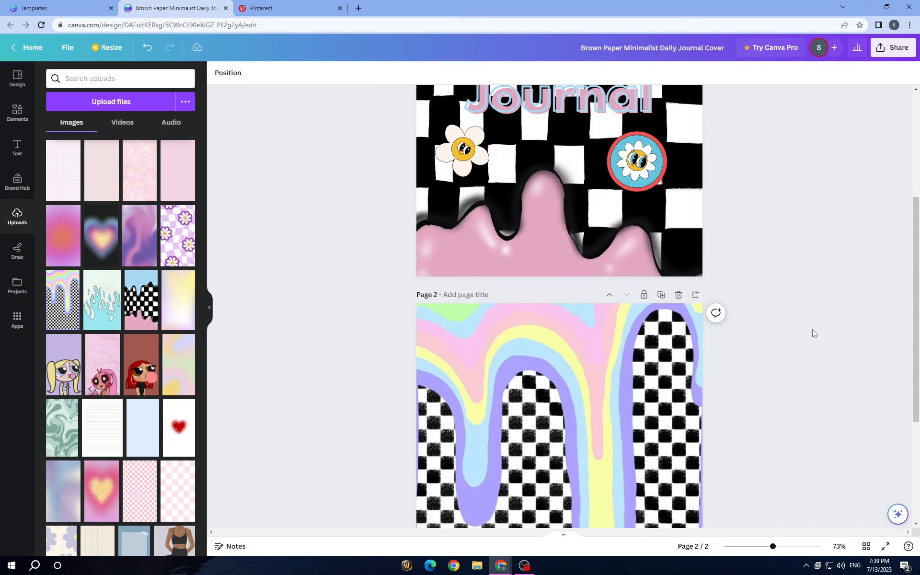
pyautogui.scroll(4, 812, 329)
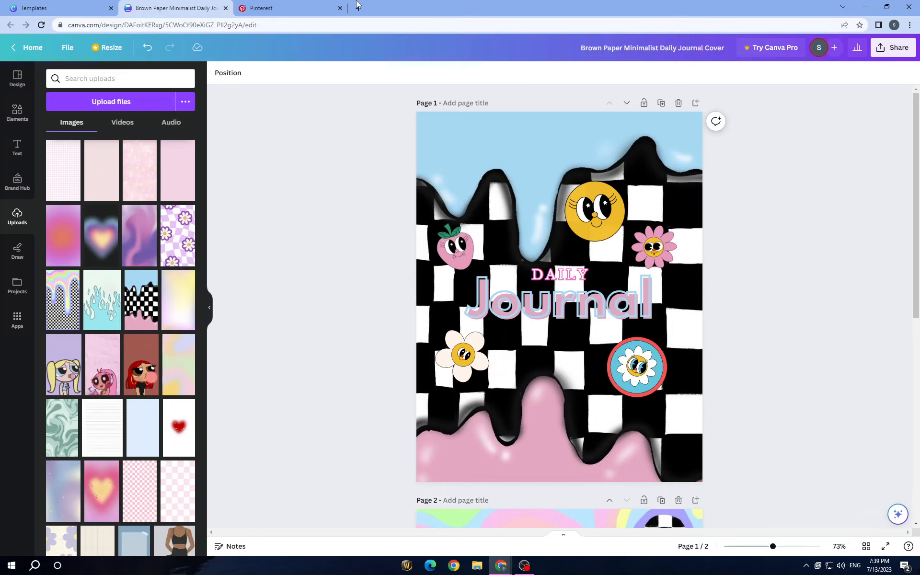
# - Close the journal cover design and go from the template results to the Canva home page
pyautogui.click(225, 9)
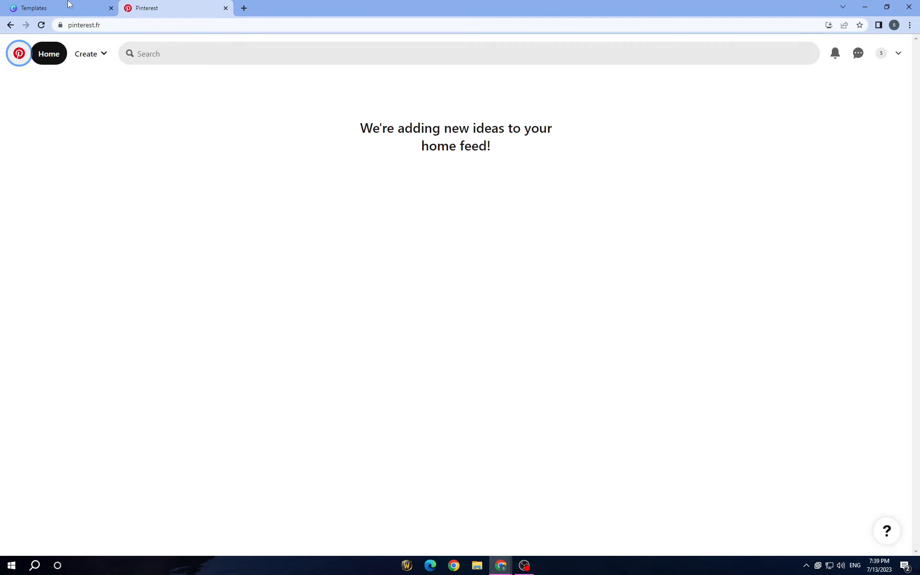
pyautogui.click(67, 6)
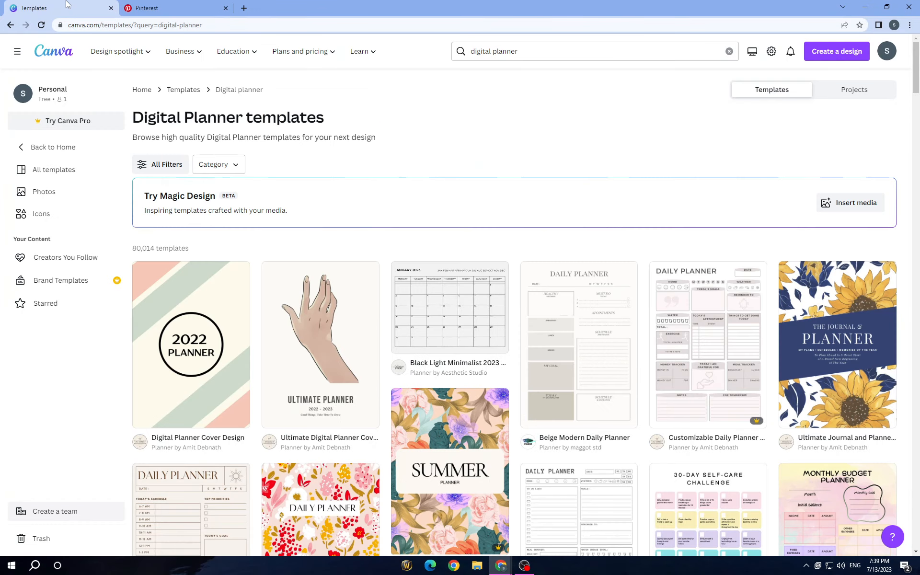
pyautogui.click(58, 51)
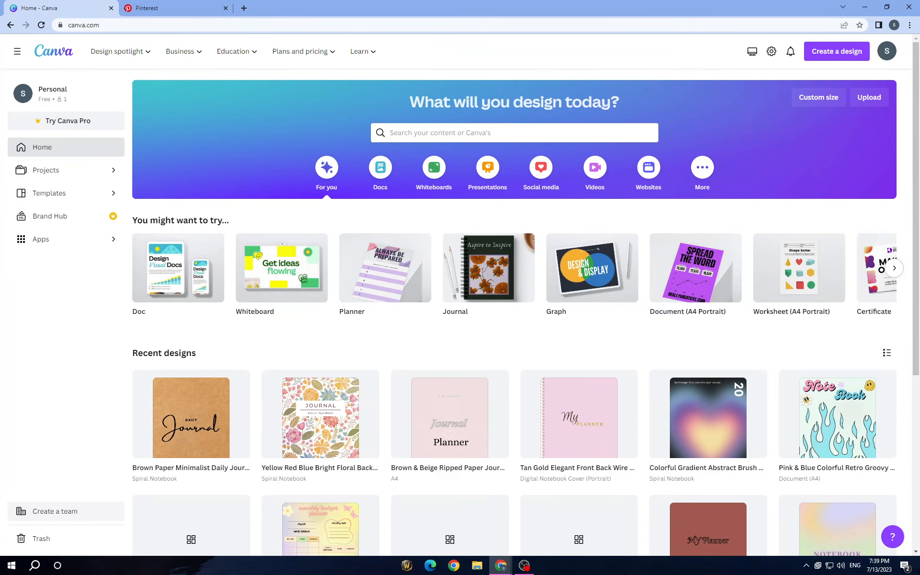